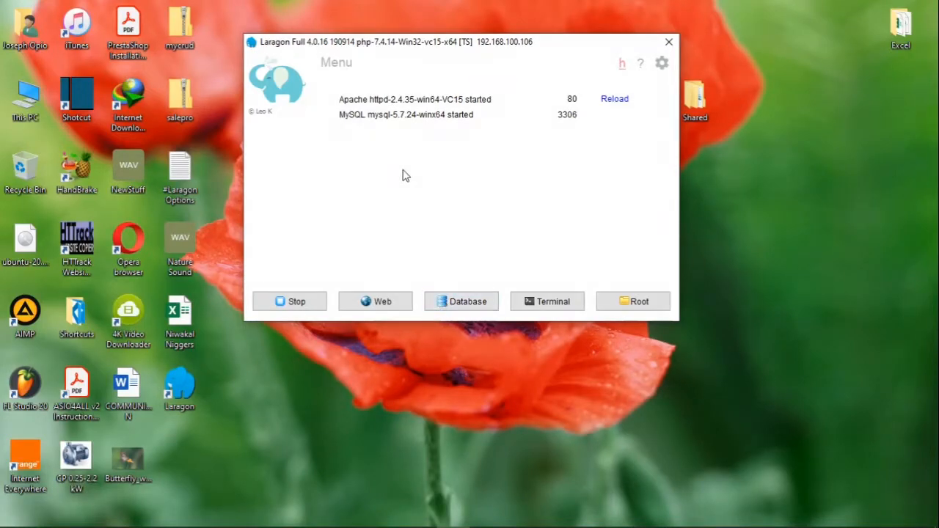
Step: Open Laragon's phpMyAdmin entry for MySQL and download phpMyAdmin 5.0.4 from the phpMyAdmin downloads page
right_click(404, 172)
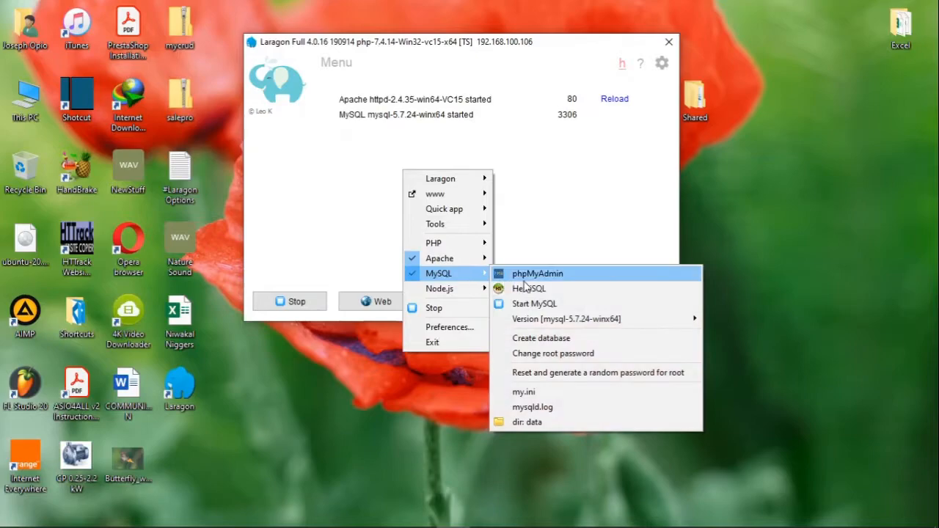
click(562, 274)
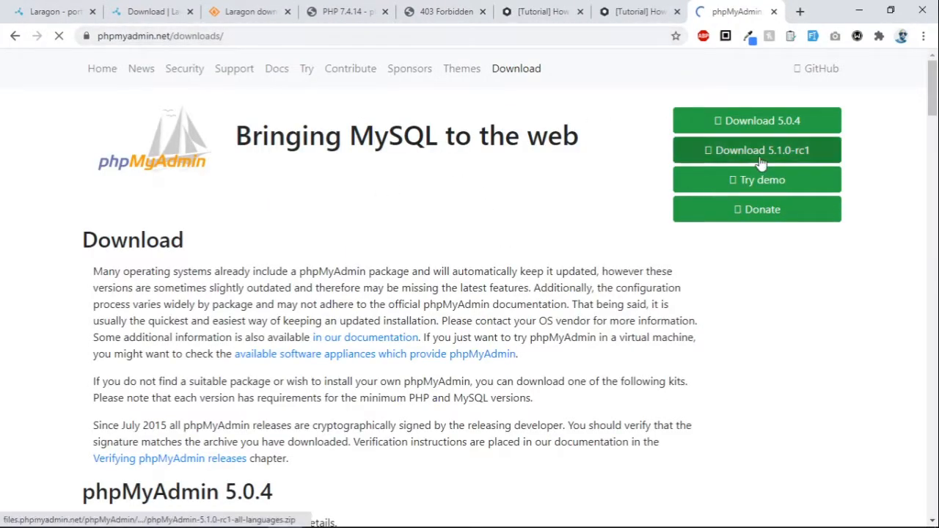
click(741, 123)
scroll(547, 330, down, 2)
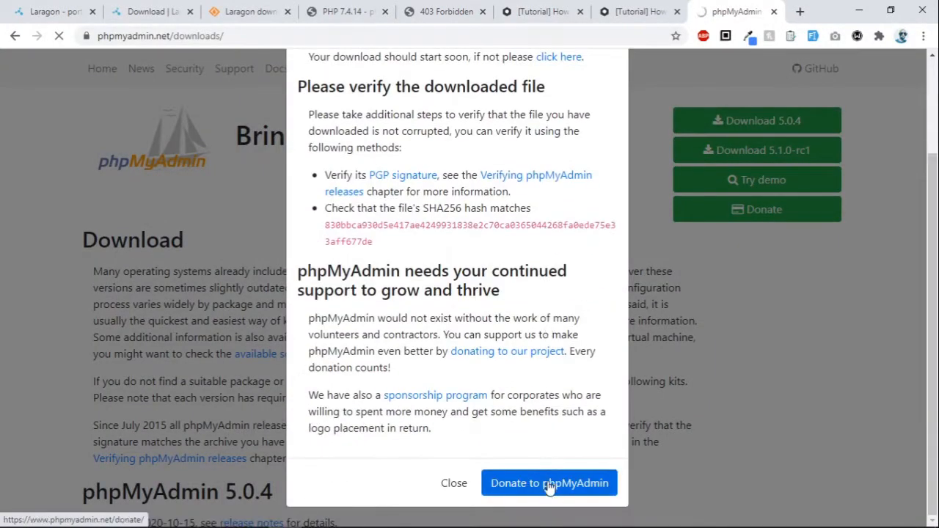
scroll(484, 332, up, 2)
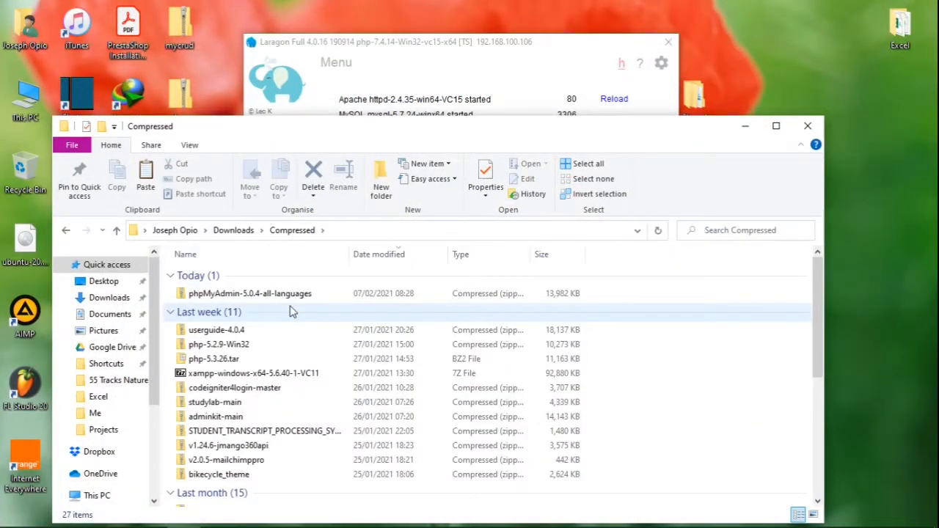
Step: Extract the phpMyAdmin-5.0.4-all-languages archive with 7-Zip into a folder of the same name
right_click(249, 293)
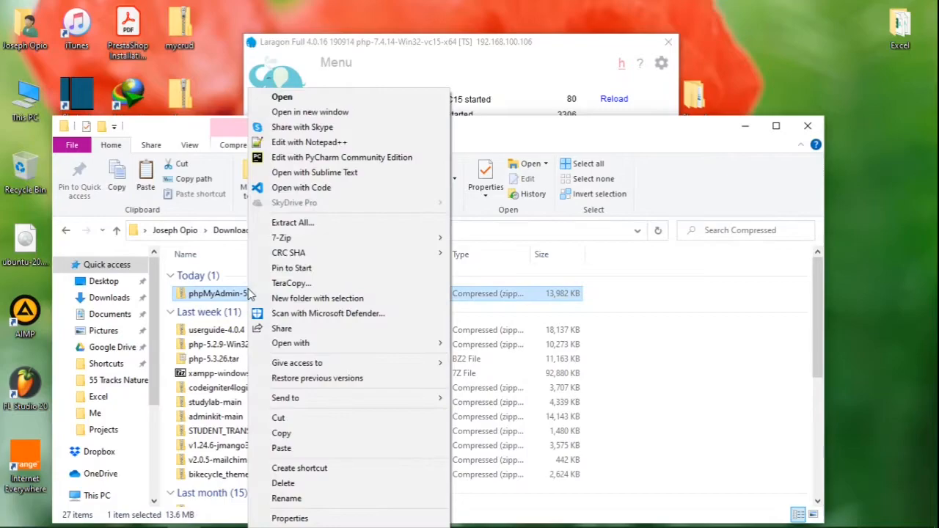
mouse_move(311, 238)
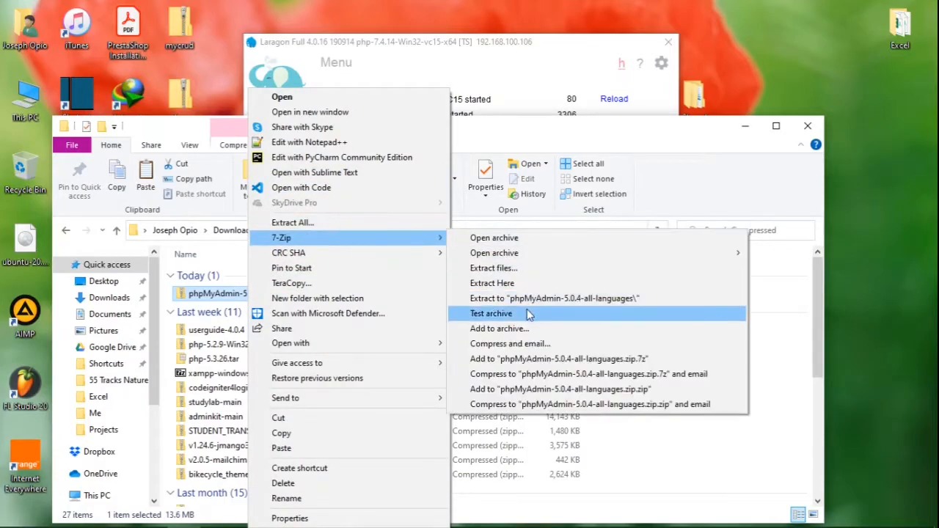
click(529, 301)
Step: Open the folder C:\laragon\etc\apps in a second Explorer window placed beside the Compressed downloads folder
double_click(26, 98)
drag(427, 6, 938, 301)
click(311, 161)
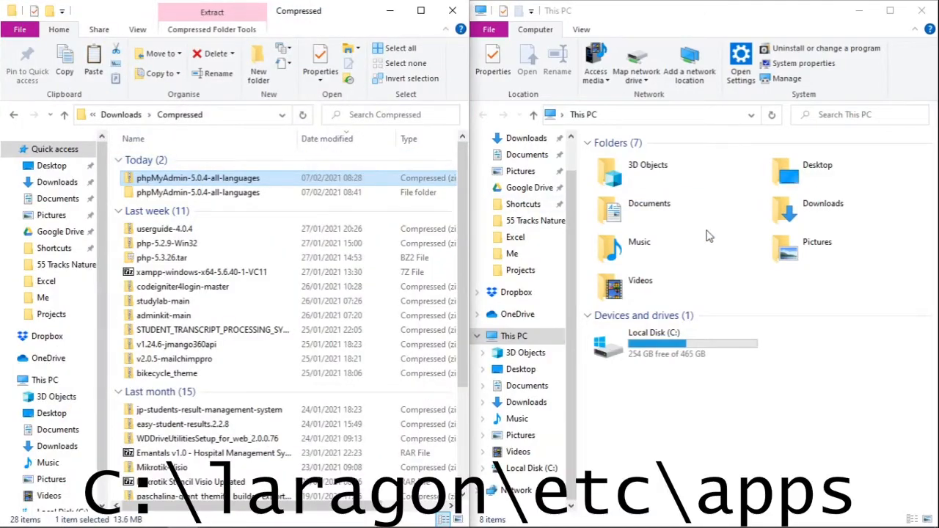
double_click(650, 345)
click(622, 190)
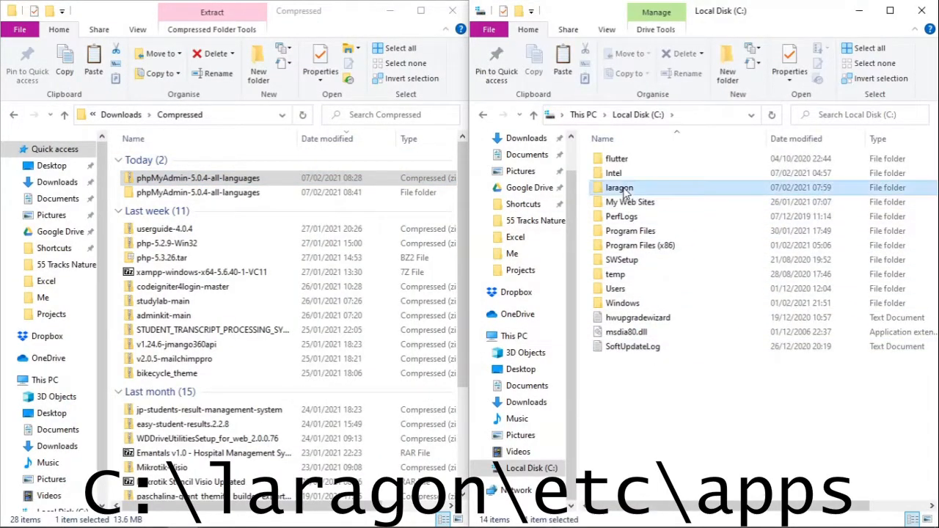
double_click(623, 189)
double_click(623, 188)
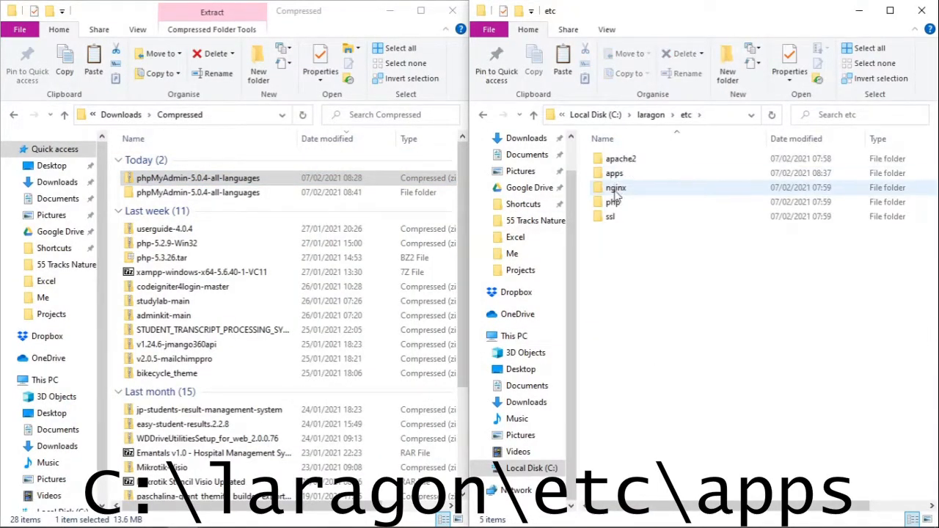
double_click(614, 173)
Step: Check the contents of the extracted phpMyAdmin-5.0.4-all-languages folder and move the folder into C:\laragon\etc\apps
double_click(197, 193)
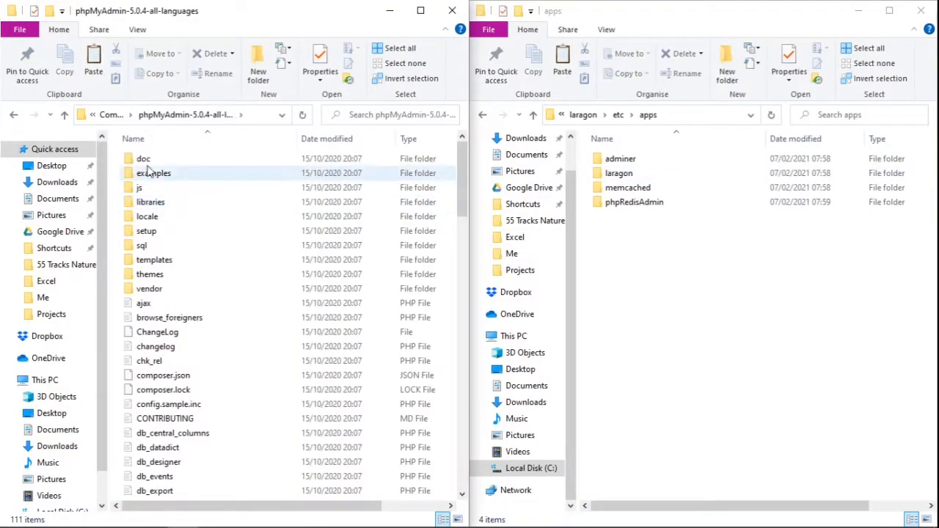
click(14, 115)
drag(151, 192, 650, 290)
Step: Rename the moved folder to phpMyAdmin by removing the version and language suffix
click(687, 204)
click(686, 206)
drag(693, 203, 708, 204)
key(BackSpace)
key(BackSpace)
key(BackSpace)
key(BackSpace)
key(BackSpace)
key(BackSpace)
key(BackSpace)
key(BackSpace)
key(BackSpace)
key(BackSpace)
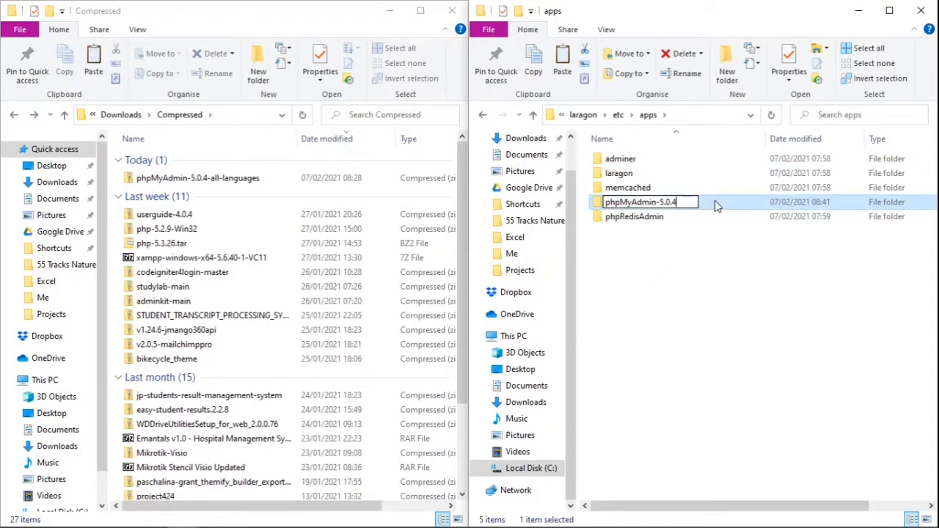
key(BackSpace)
key(BackSpace)
key(Return)
Step: Switch to Laragon, open phpMyAdmin for MySQL and log in with the filled-in account credentials
key(alt+Tab)
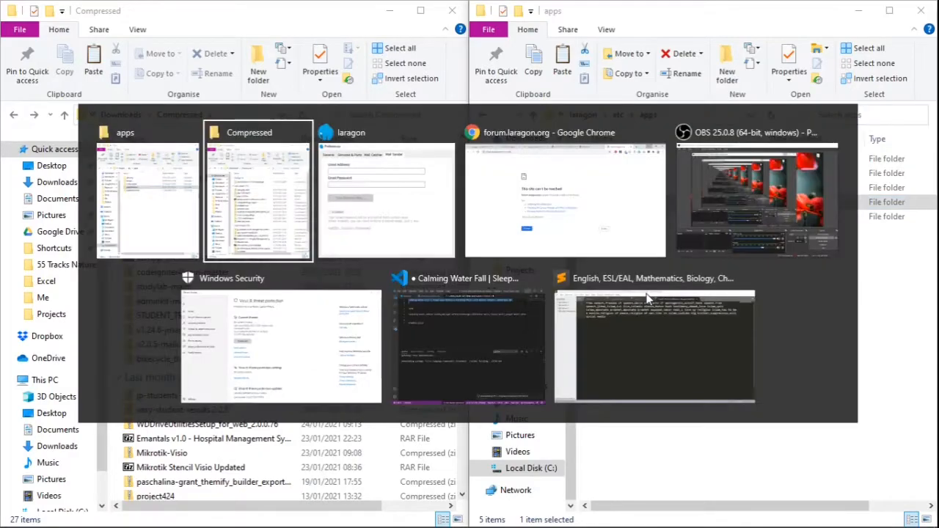
key(alt+Tab)
right_click(499, 194)
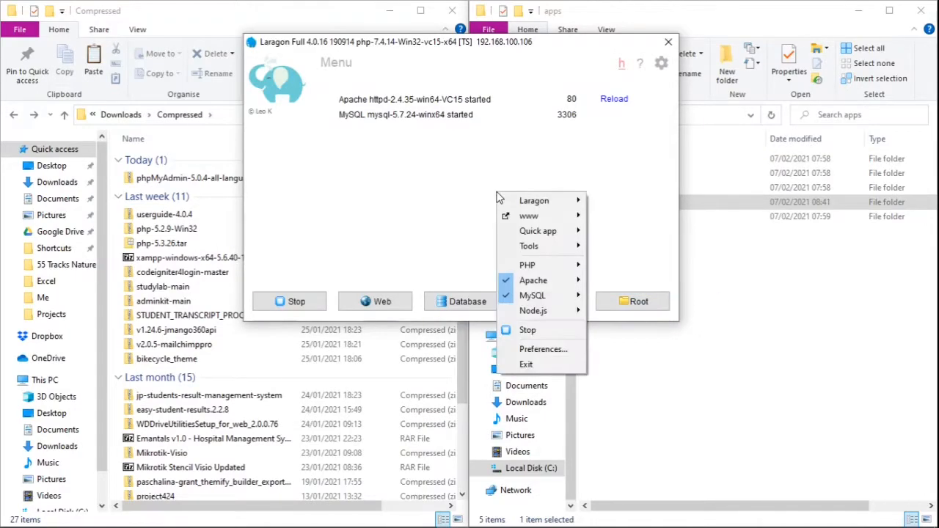
mouse_move(549, 246)
mouse_move(530, 295)
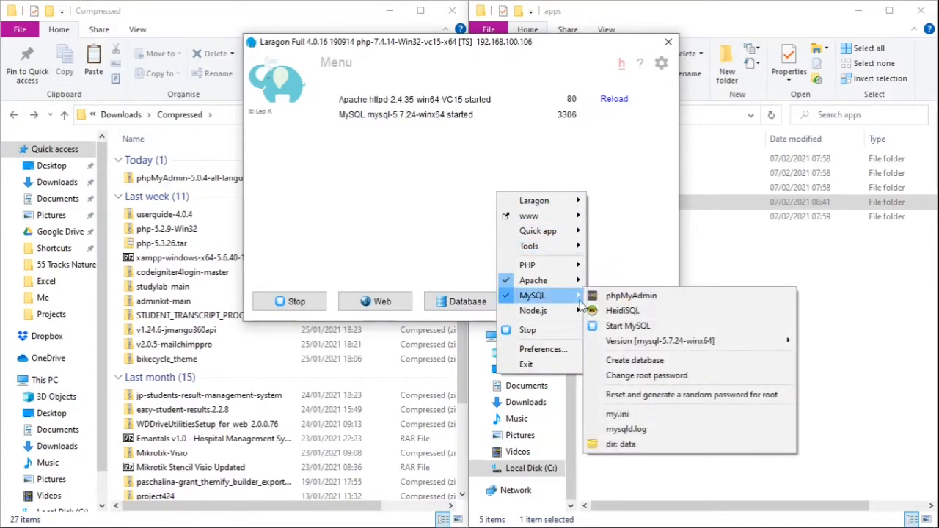
click(624, 297)
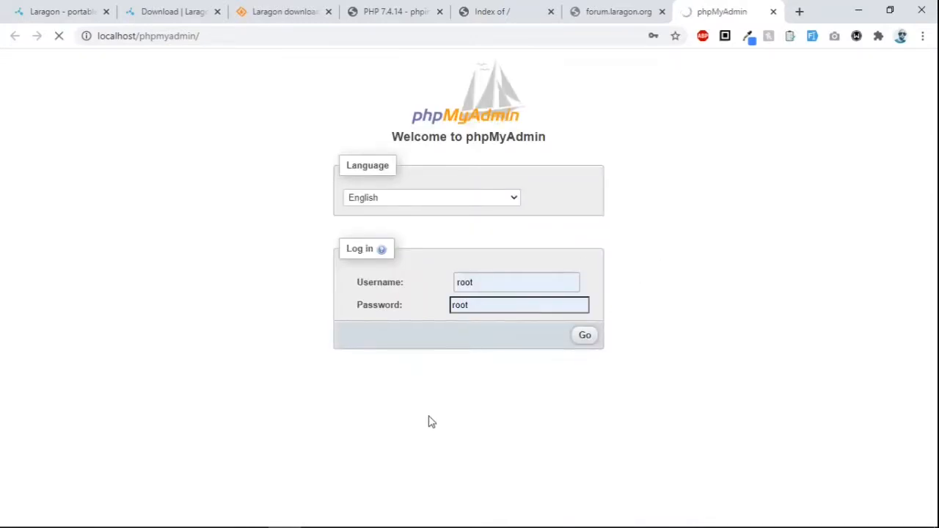
key(Return)
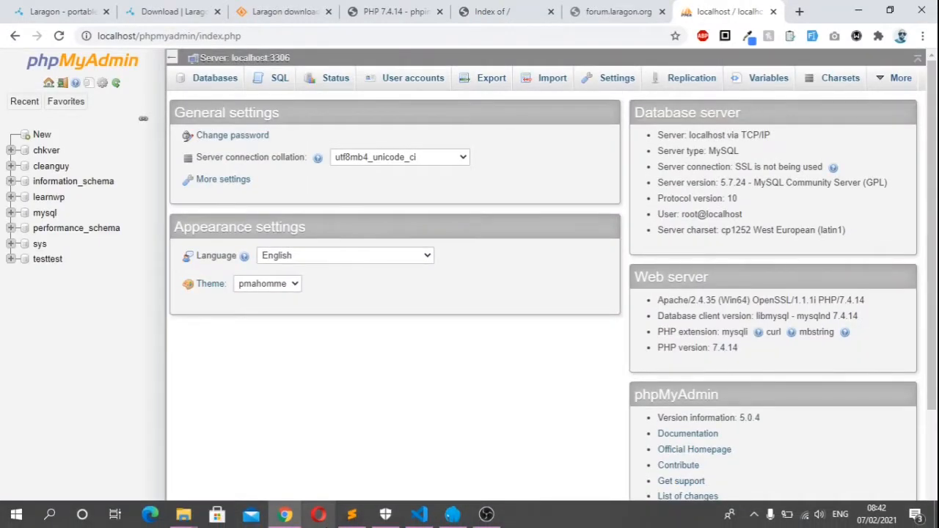
Step: Switch to Laragon and try to change the MySQL root password while the services are running
key(alt+Tab)
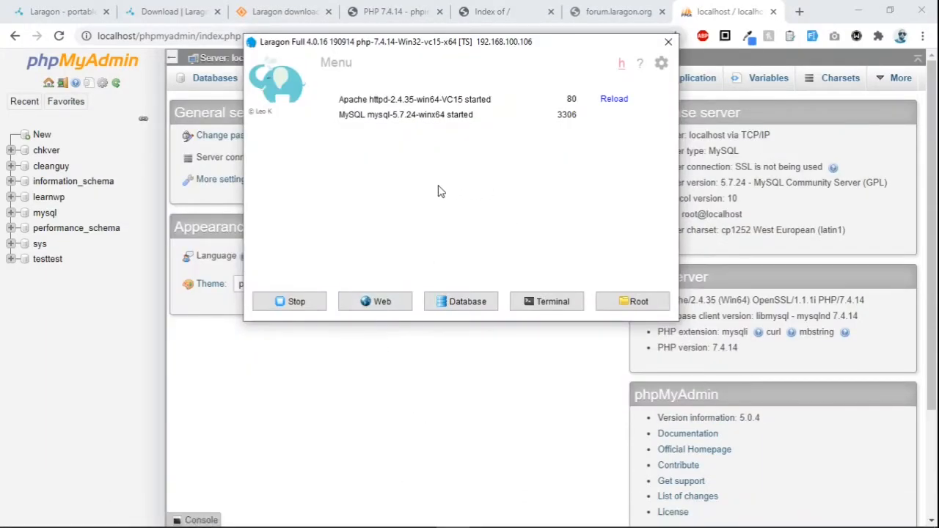
right_click(413, 178)
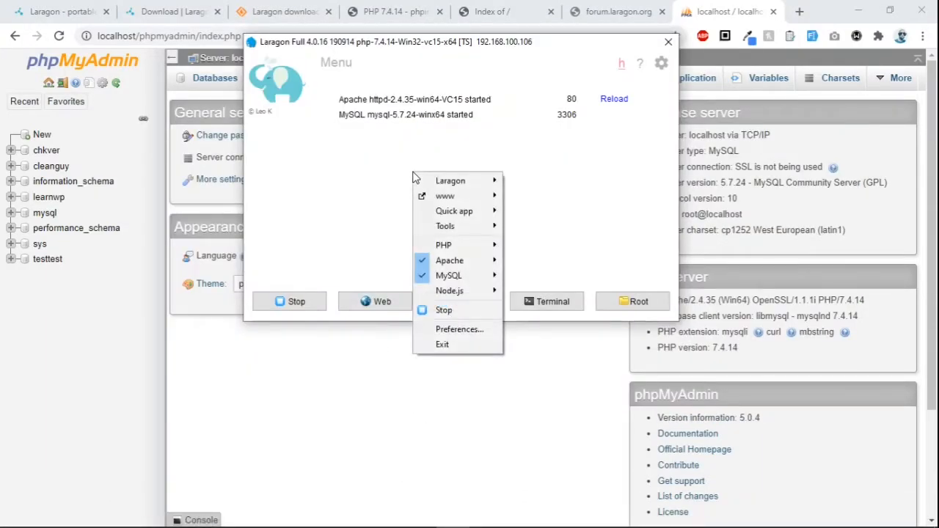
mouse_move(500, 275)
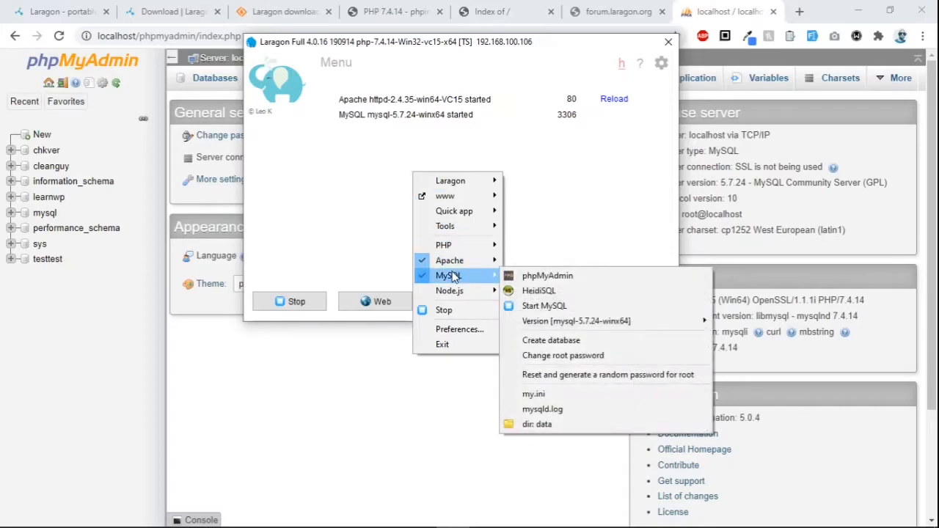
click(562, 356)
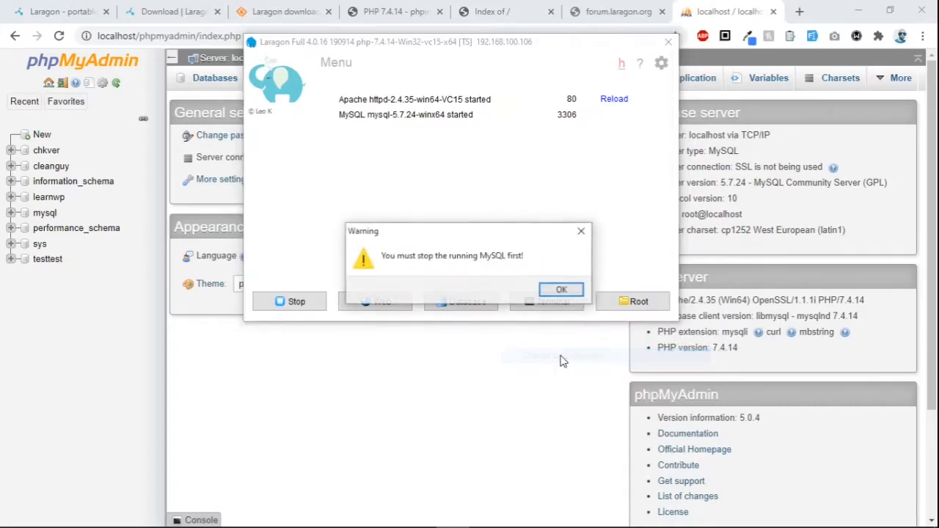
click(560, 292)
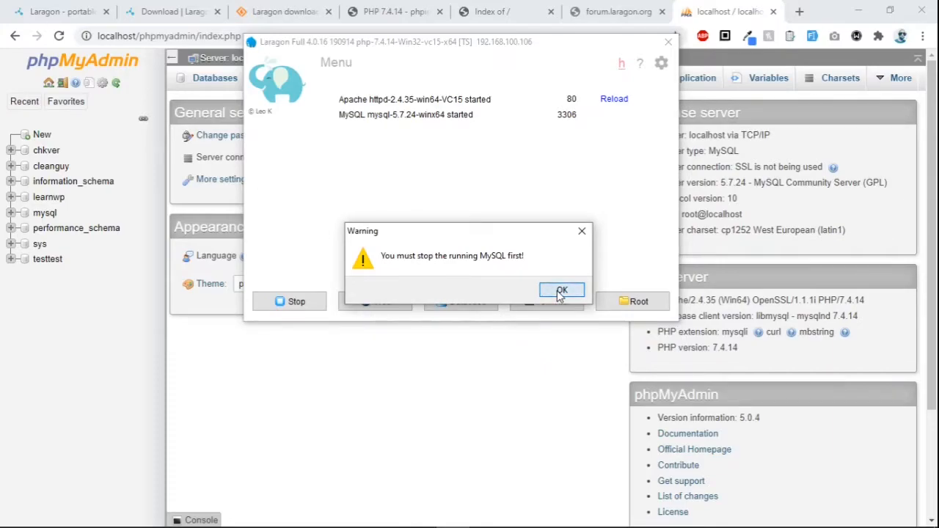
Step: Change the MySQL root password to a new one with all services stopped, and start the services again
click(293, 303)
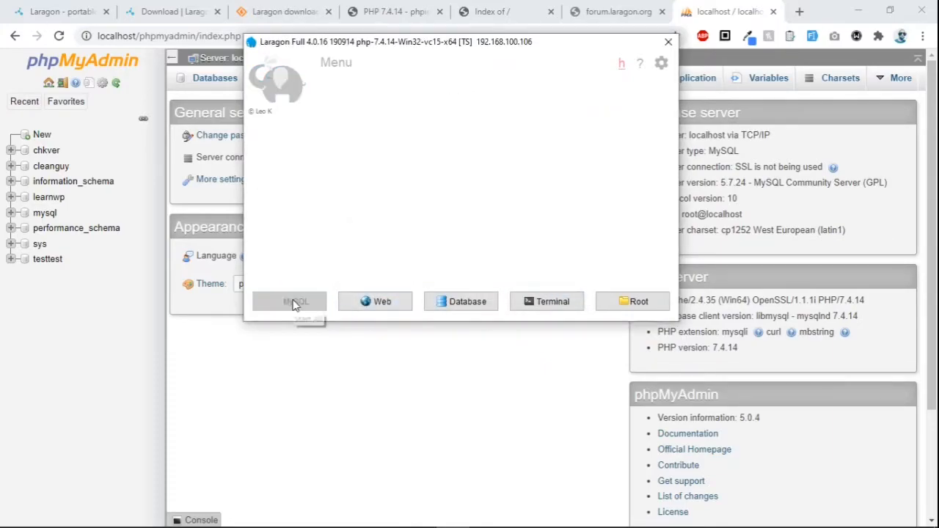
right_click(406, 170)
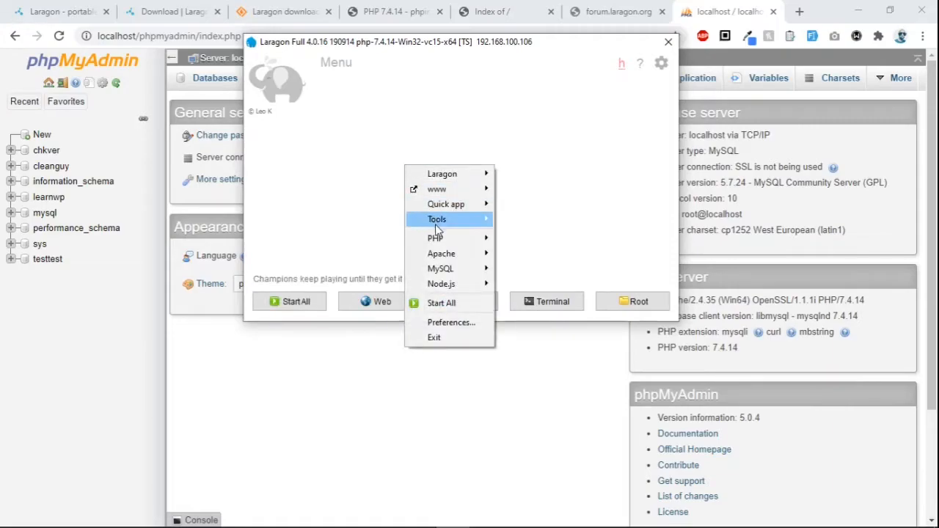
mouse_move(455, 272)
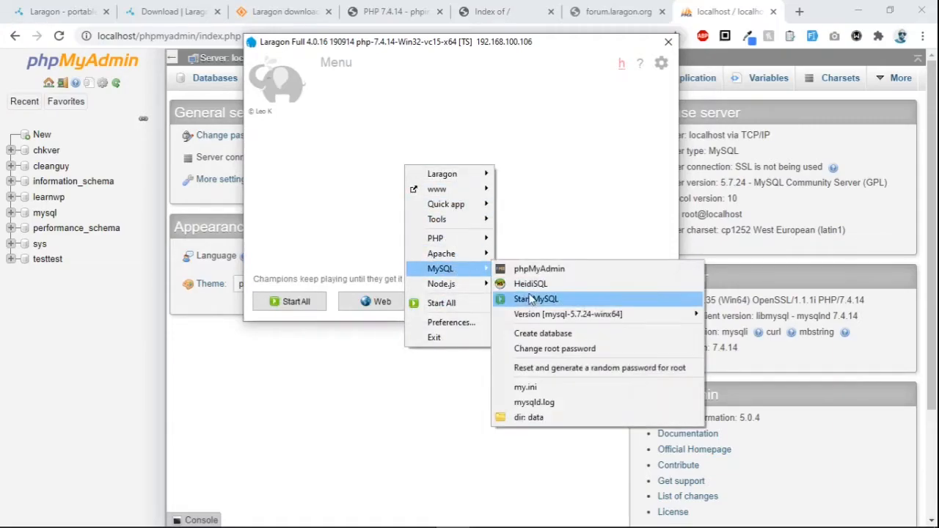
click(550, 351)
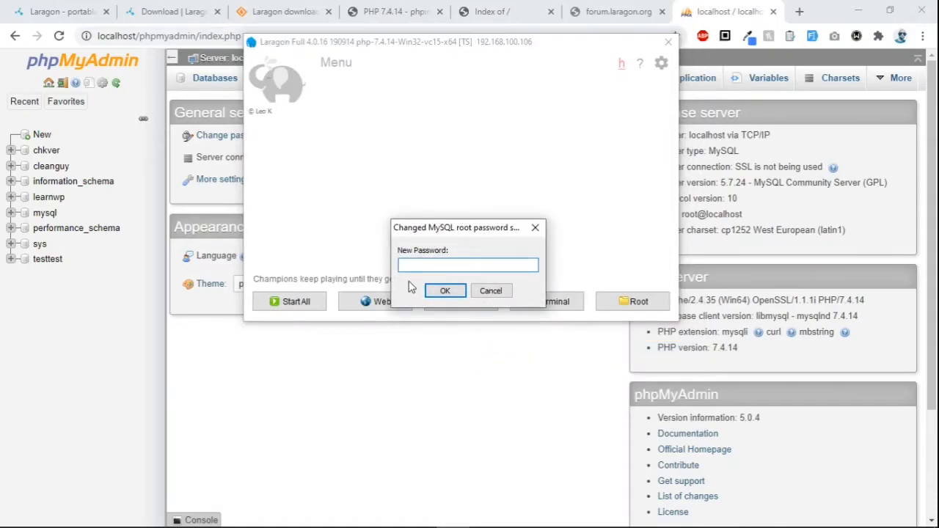
key(Return)
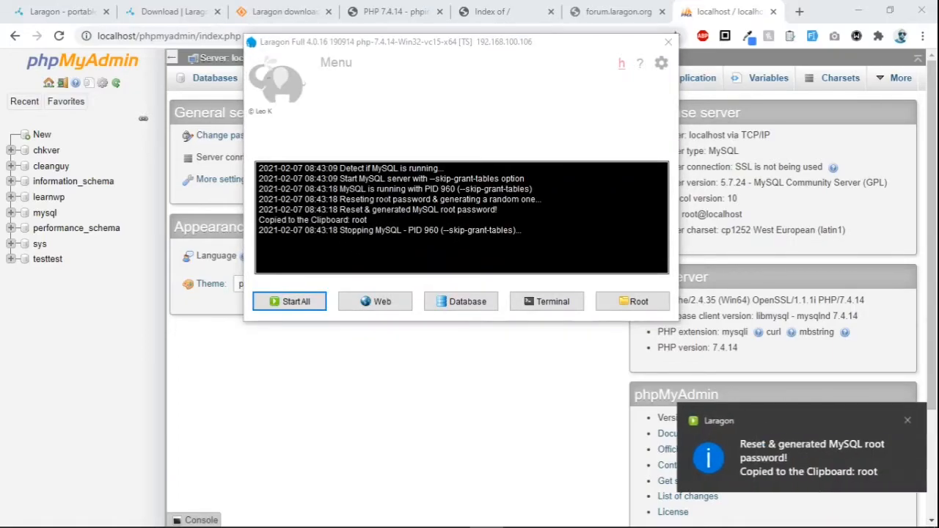
click(306, 307)
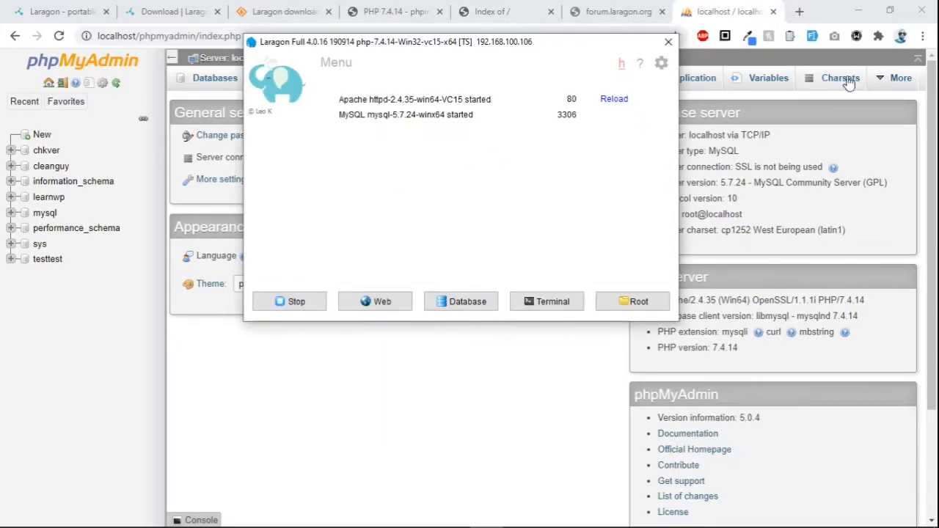
Step: Minimize the browser and both Explorer windows so only Laragon remains on the desktop
click(859, 11)
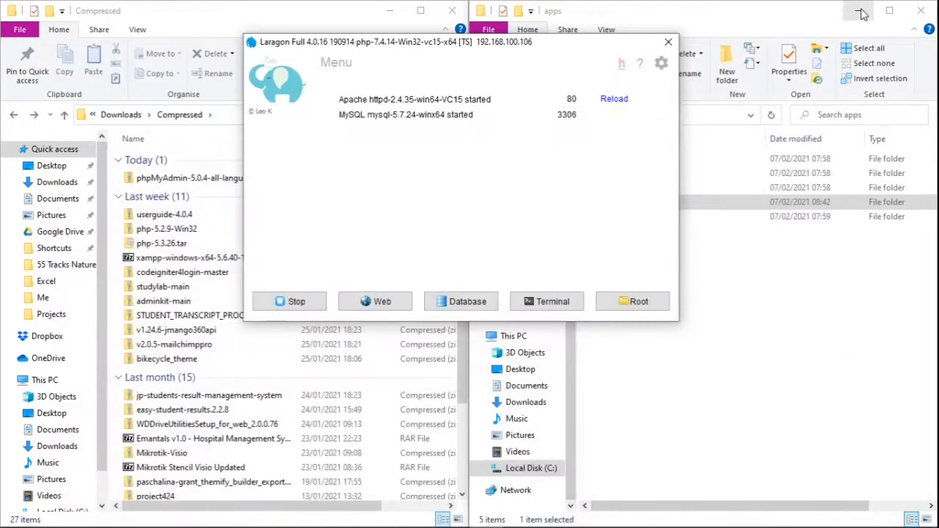
click(861, 11)
click(390, 17)
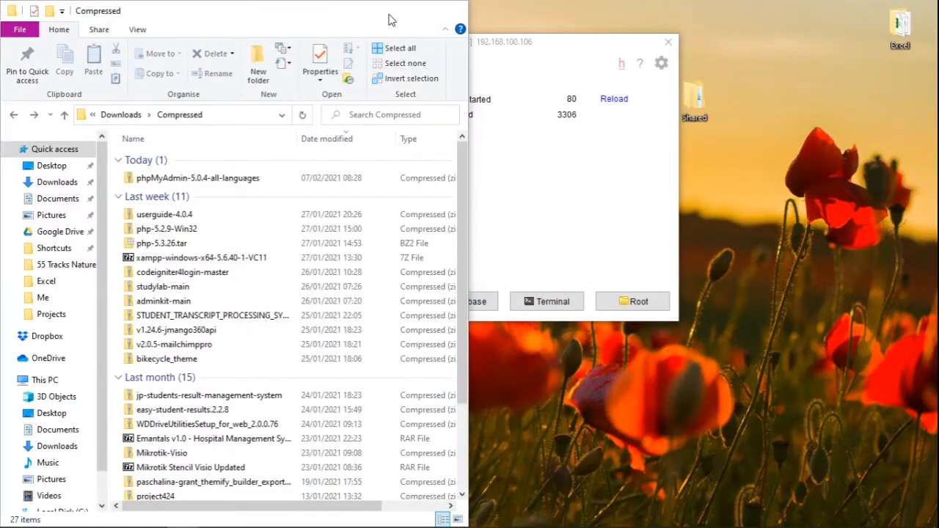
click(390, 16)
Step: Open the Quick app configuration file sites.conf from Laragon
right_click(400, 137)
mouse_move(439, 177)
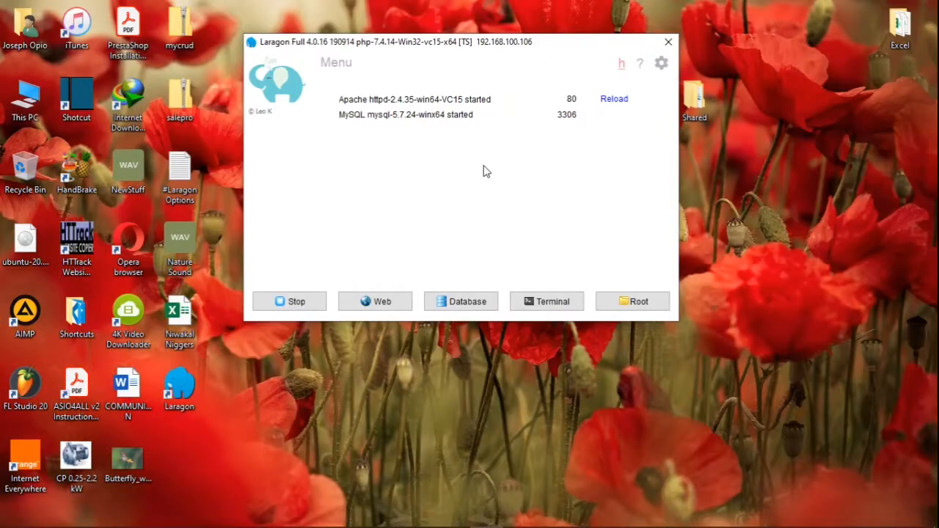
right_click(484, 171)
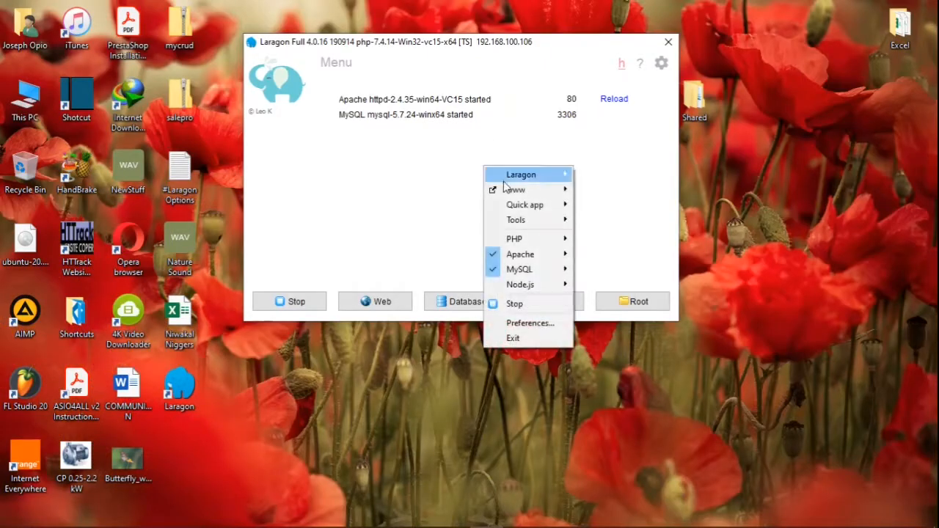
mouse_move(541, 207)
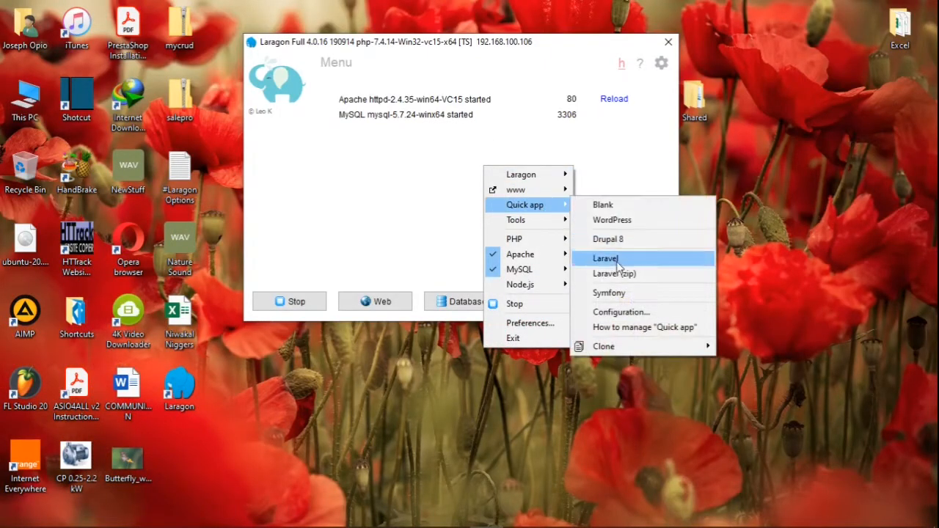
click(621, 312)
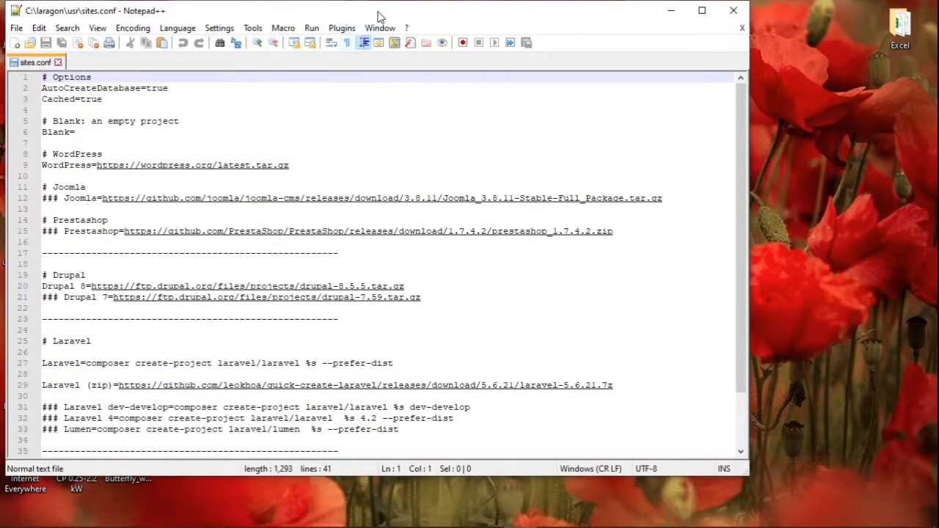
Step: Copy the dashed separator line in sites.conf and insert it between the Blank and WordPress sections with blank lines around it, and save
scroll(323, 231, down, 2)
scroll(323, 231, up, 2)
click(187, 253)
triple_click(187, 253)
key(ctrl+c)
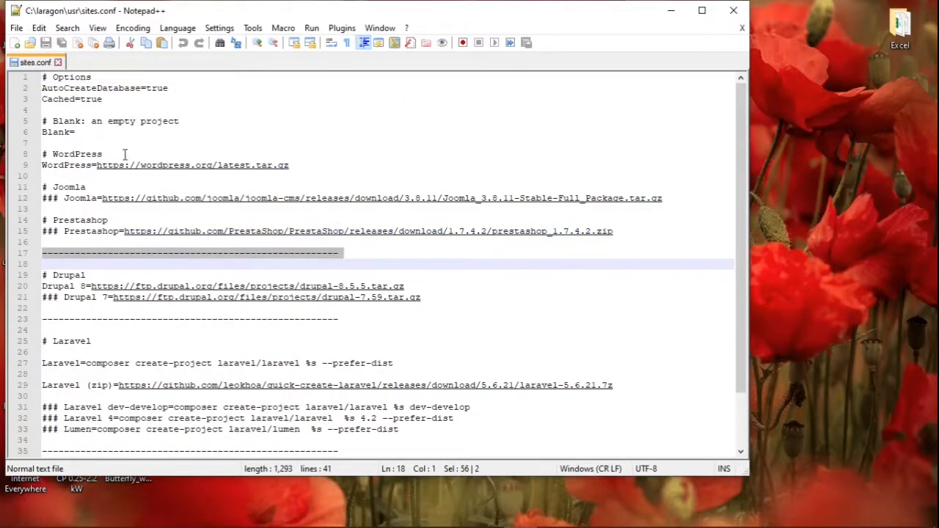
click(84, 146)
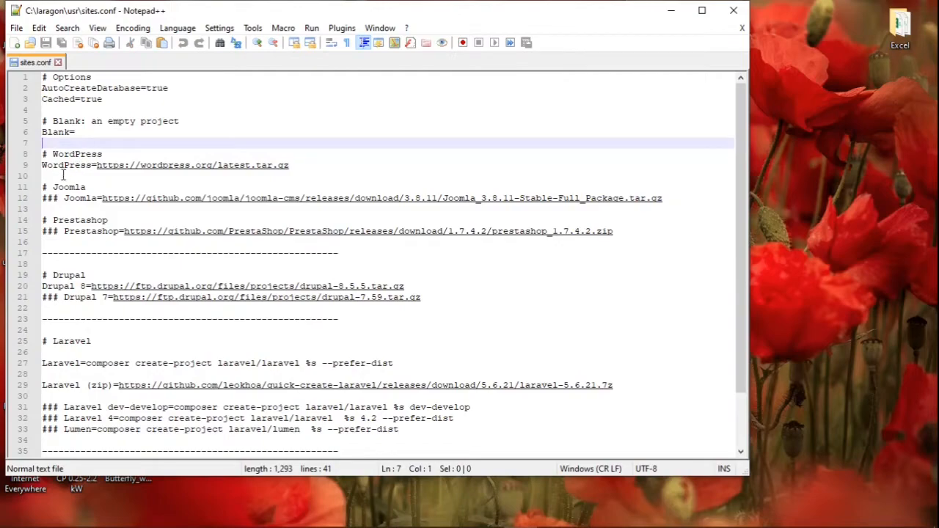
key(ctrl+v)
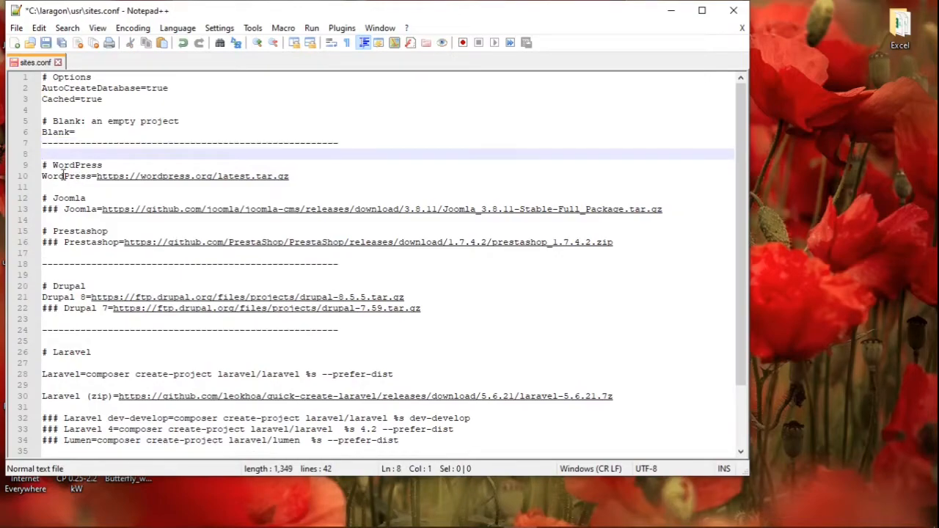
key(Up)
key(Return)
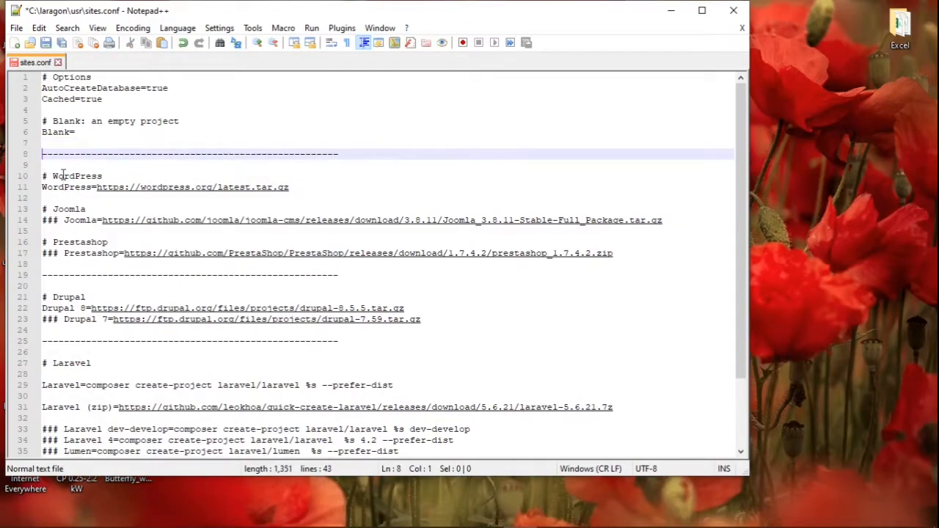
key(ctrl+s)
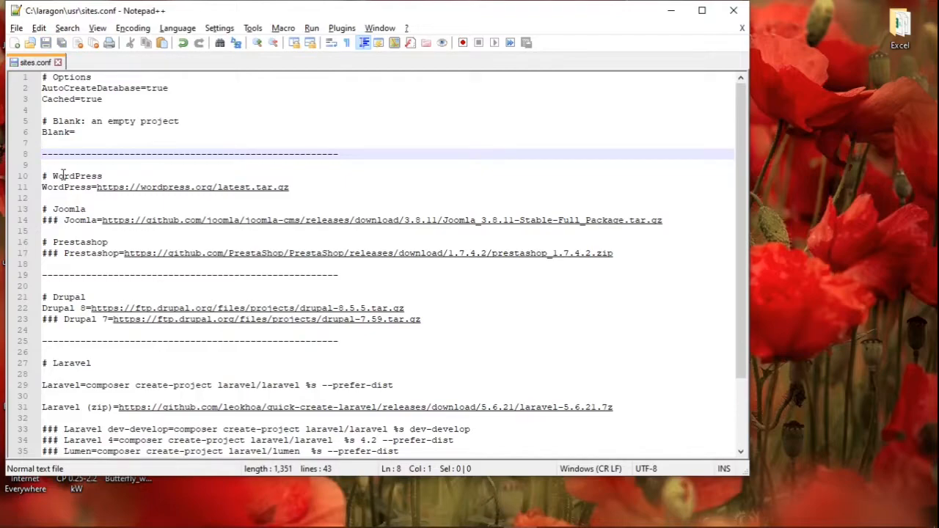
Step: Switch to Laragon and check how the Quick app list is grouped around Blank and WordPress, and return to sites.conf in Notepad++
key(alt+Tab)
right_click(411, 160)
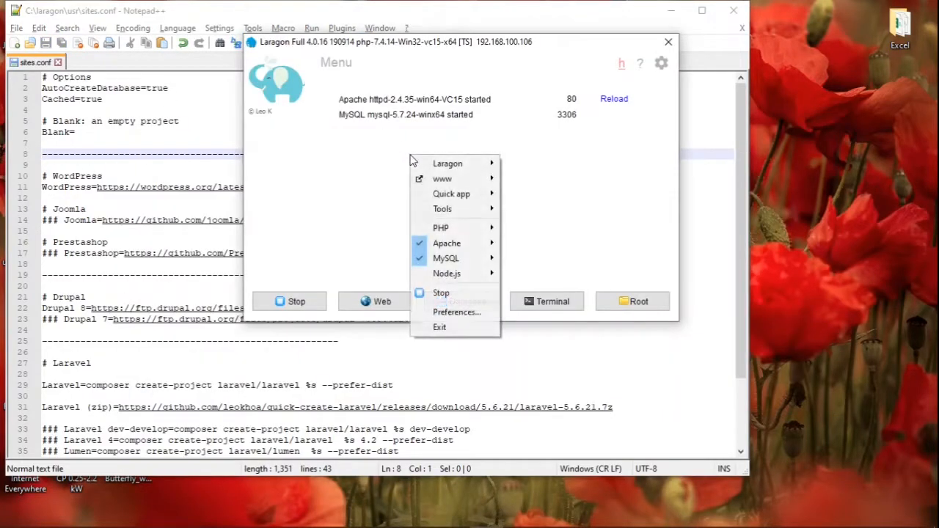
mouse_move(474, 198)
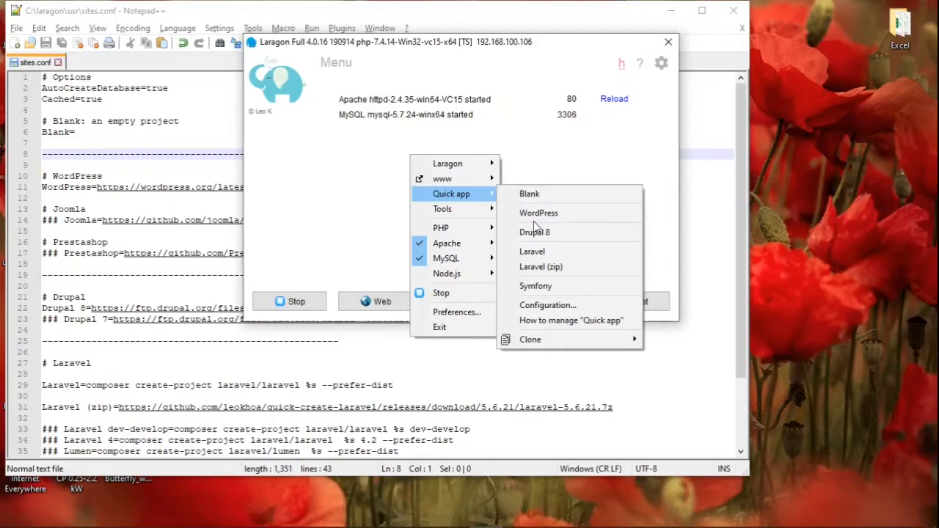
click(116, 207)
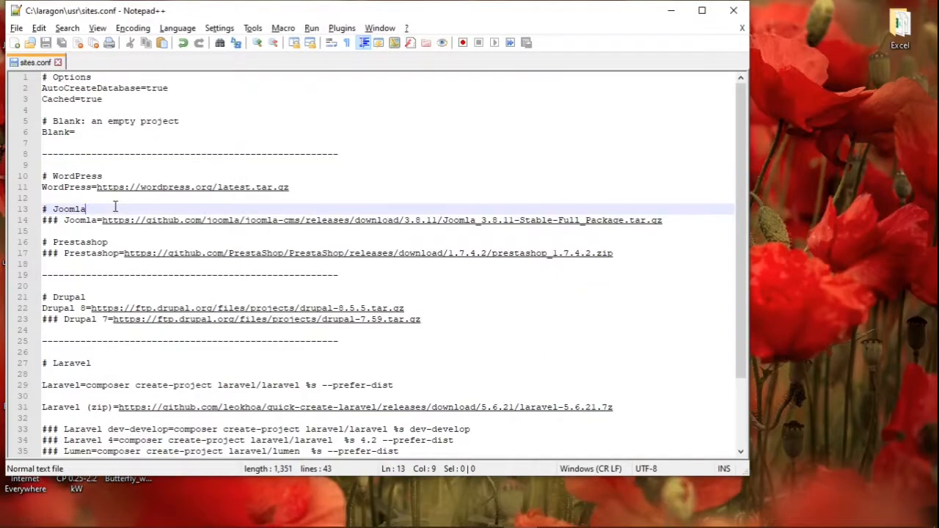
Step: Uncomment the Joomla entry by removing its leading ### and space, and save sites.conf
click(63, 222)
key(BackSpace)
key(BackSpace)
key(BackSpace)
key(BackSpace)
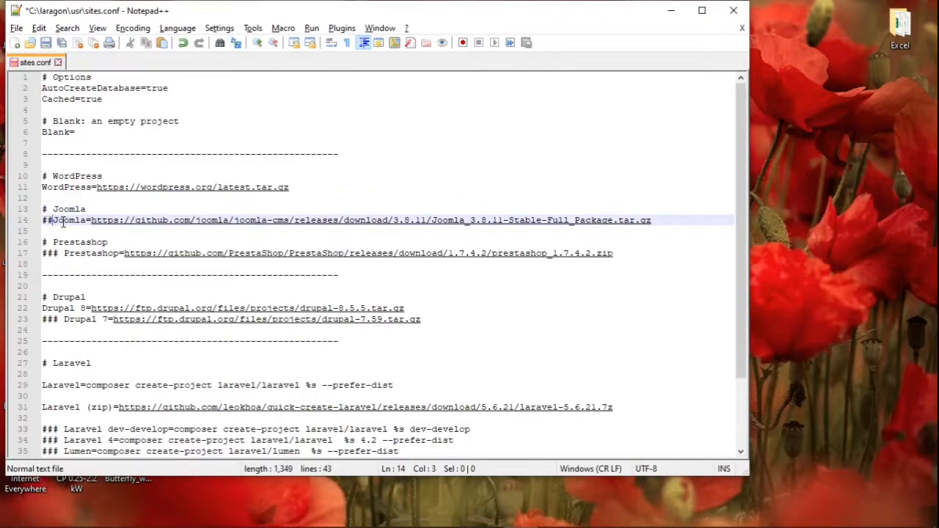
key(ctrl+s)
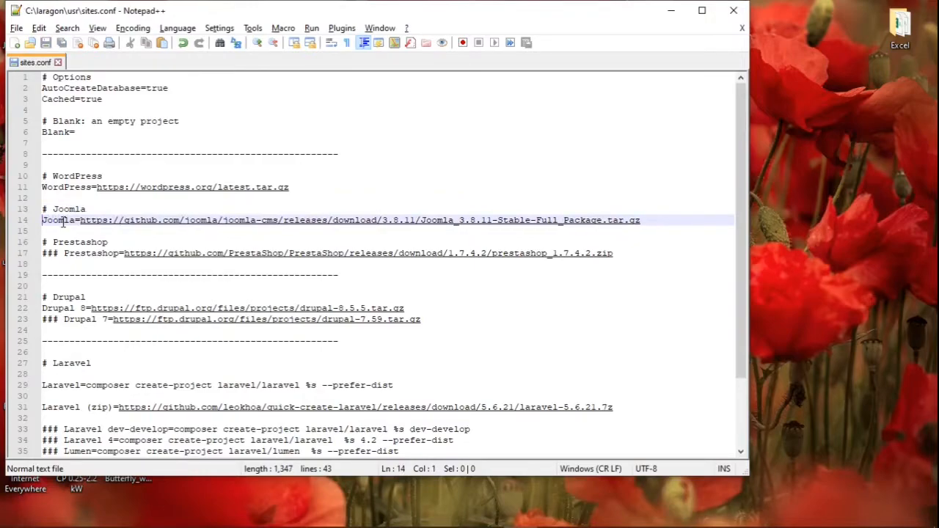
Step: Uncomment the Prestashop entry by removing its leading ### and space, and save sites.conf
click(65, 253)
key(BackSpace)
key(BackSpace)
key(BackSpace)
key(BackSpace)
key(ctrl+s)
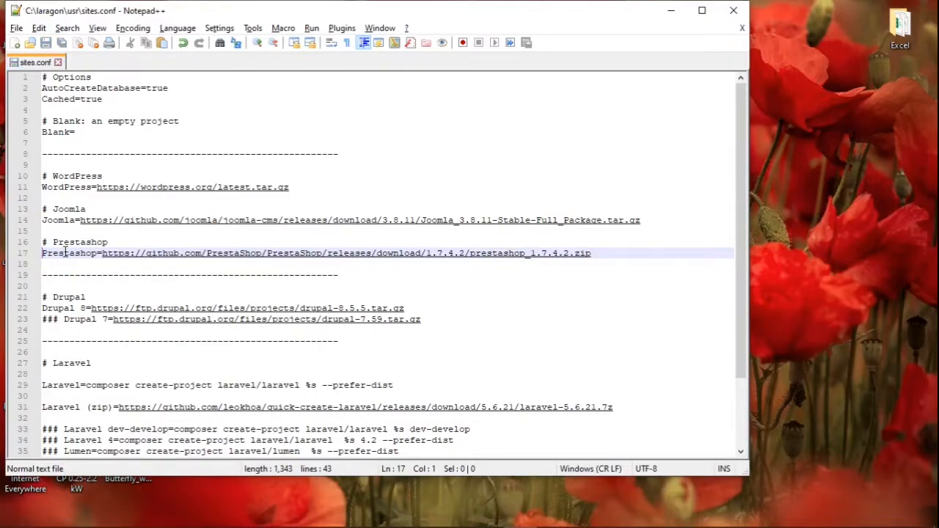
Step: Switch to Laragon and check the Quick app list for Joomla and Prestashop, and return to sites.conf in Notepad++
key(alt+Tab)
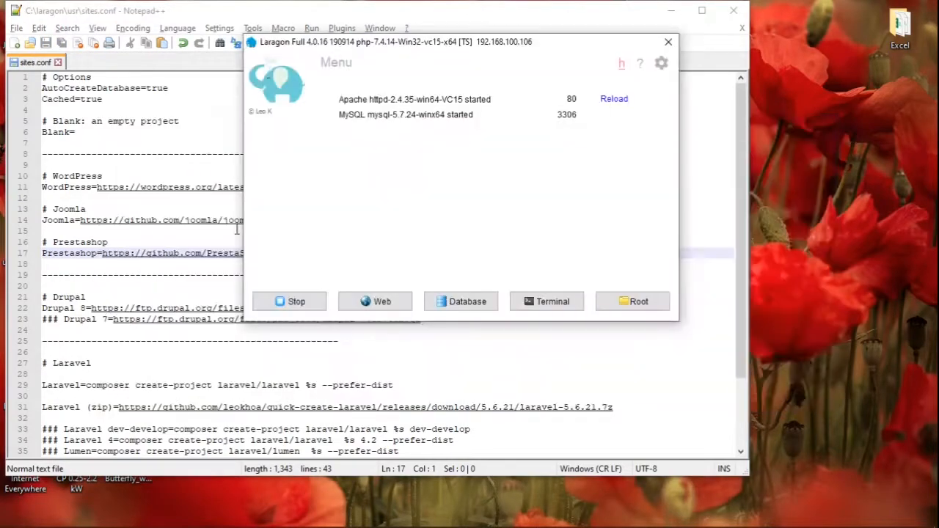
right_click(452, 185)
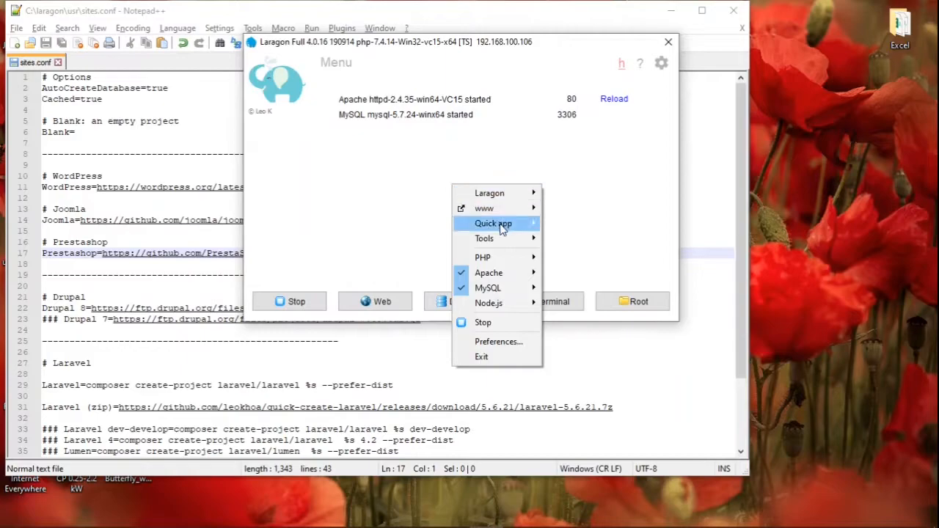
mouse_move(502, 229)
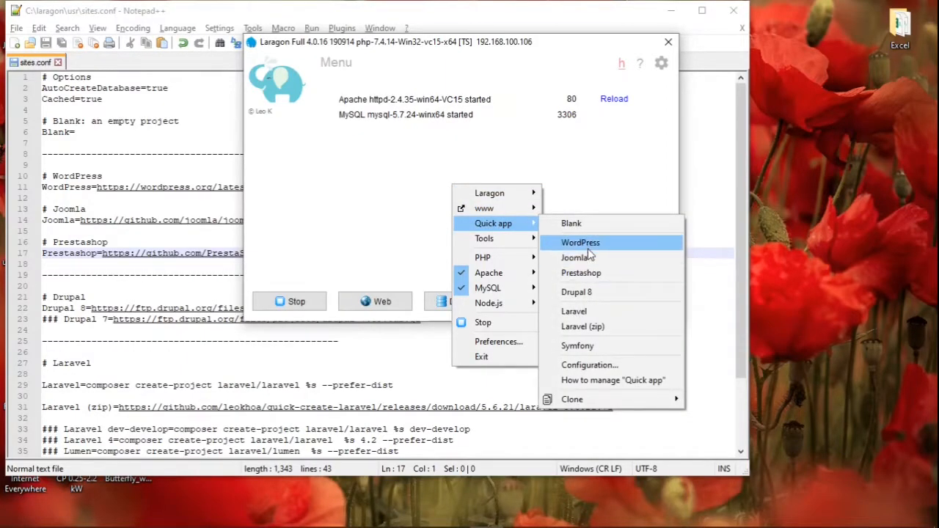
click(123, 296)
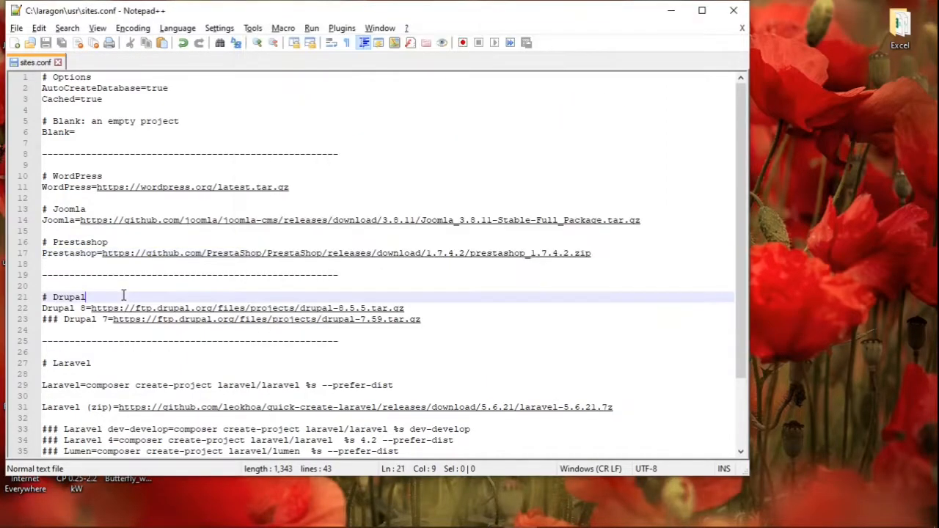
Step: Uncomment the Drupal 7 entry by removing its leading ### and space, and save sites.conf
click(63, 321)
key(BackSpace)
key(BackSpace)
key(BackSpace)
key(BackSpace)
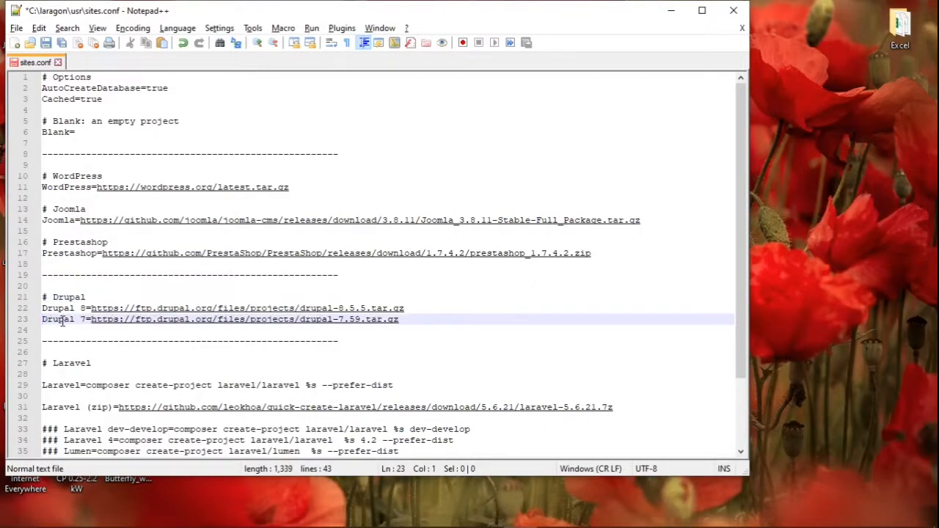
key(ctrl+s)
Step: Insert the copied dashed separator below the Laravel (zip) entry and add the comment heading "#Laravel Old and Dev" under it
scroll(180, 331, down, 1)
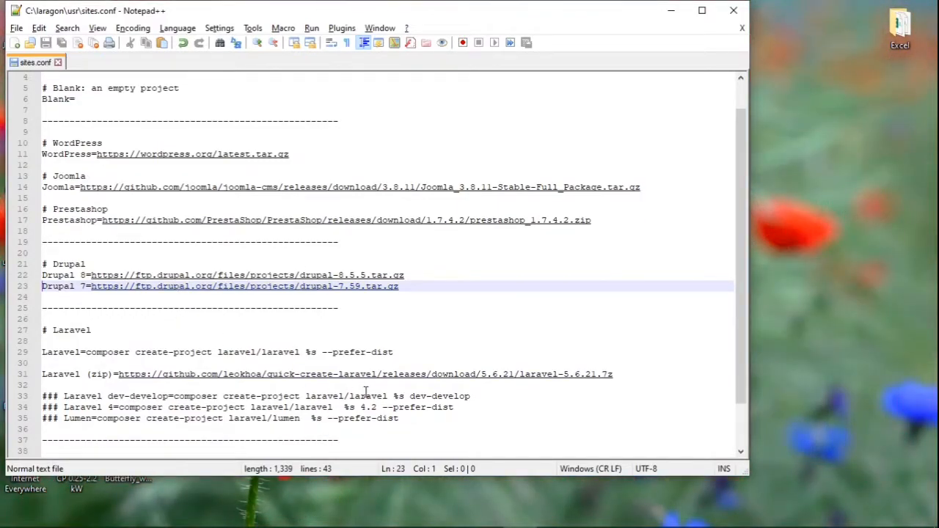
click(640, 381)
click(630, 375)
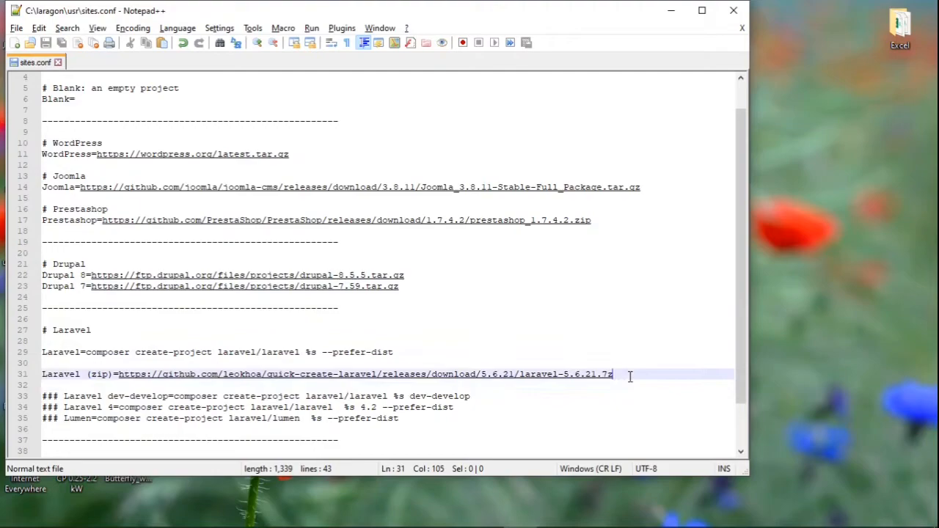
key(Return)
key(Return)
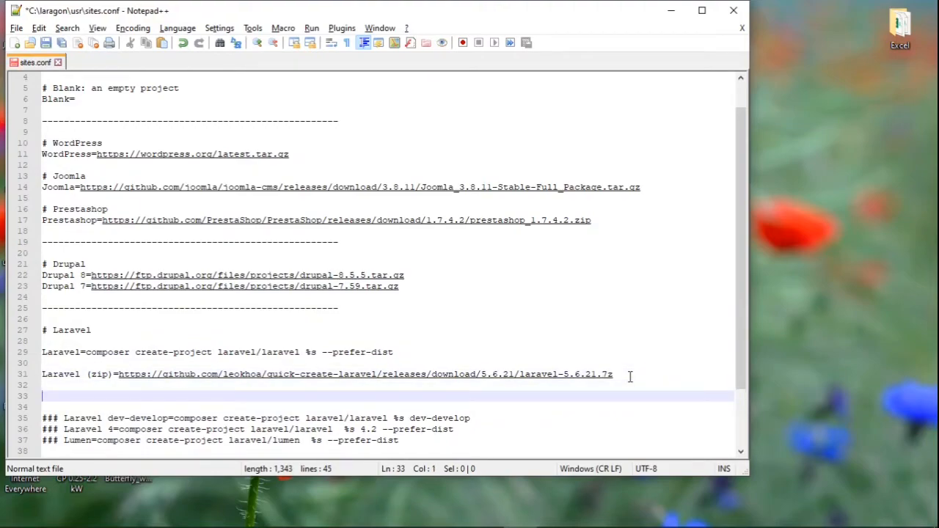
key(ctrl+v)
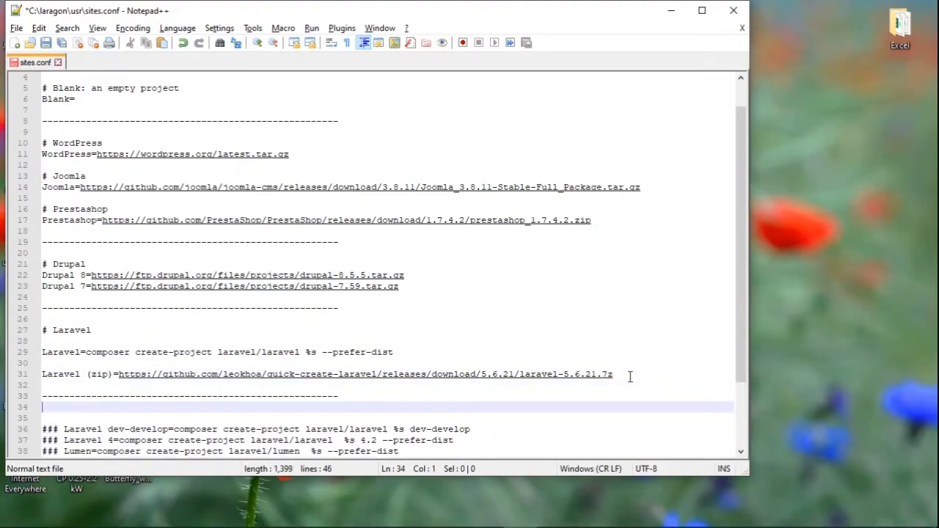
key(Return)
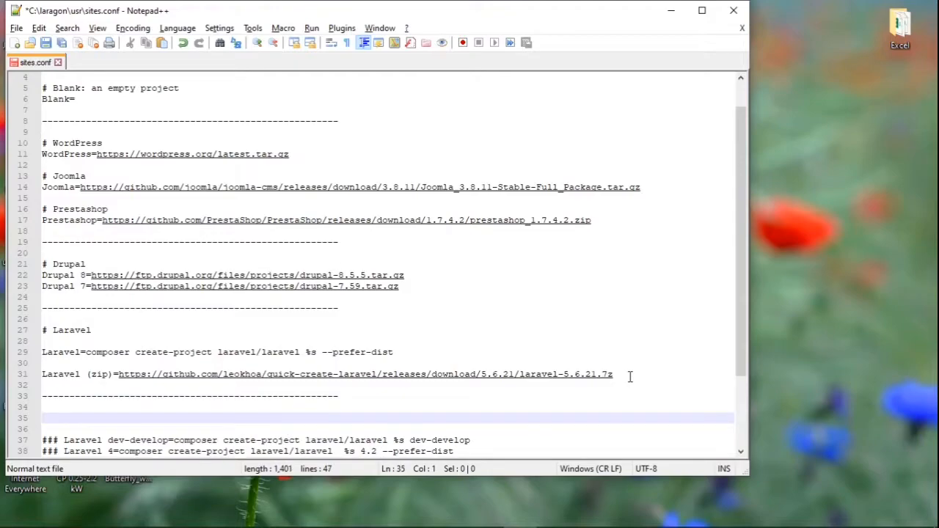
text(#Laravel Old)
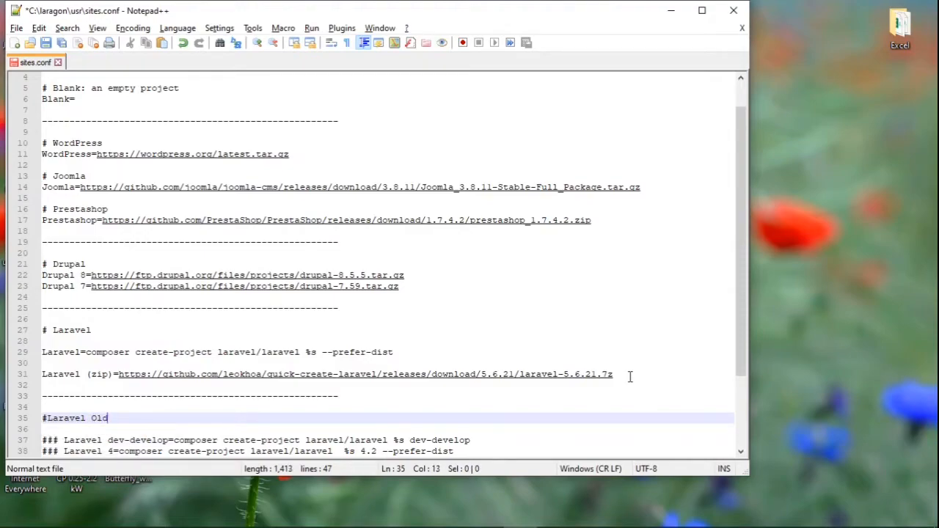
text( and Dev)
Step: Maximize the Notepad++ window and zoom in on the text of sites.conf several times to enlarge it
scroll(698, 338, down, 3)
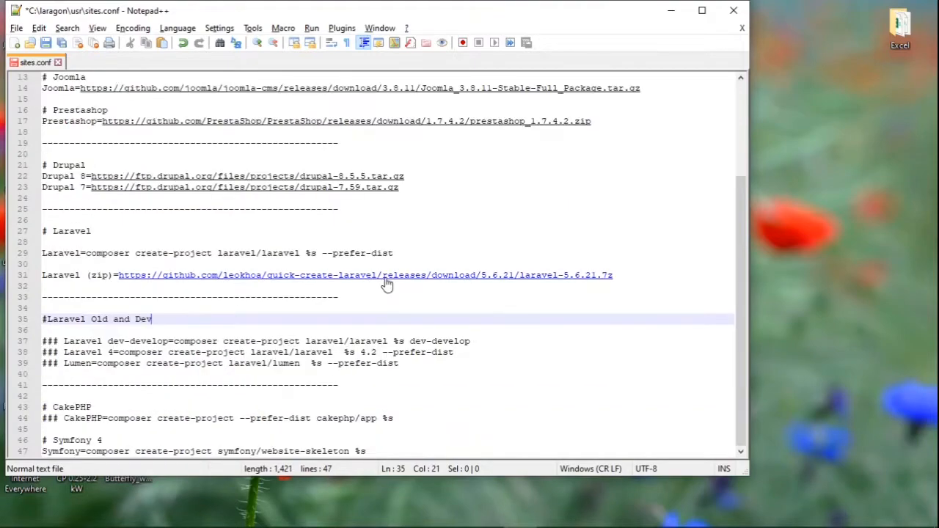
click(703, 11)
click(92, 23)
mouse_move(168, 105)
click(382, 109)
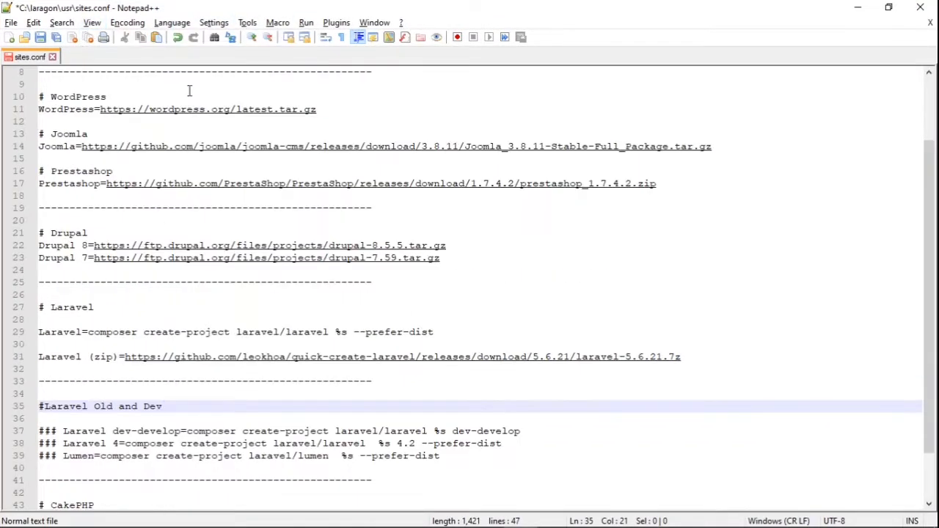
click(92, 23)
click(378, 102)
click(92, 23)
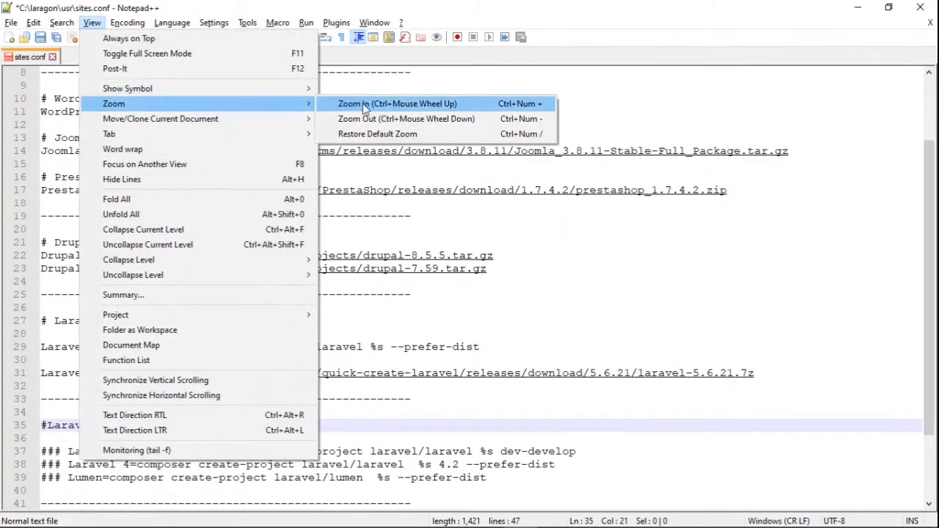
click(378, 102)
scroll(348, 233, down, 3)
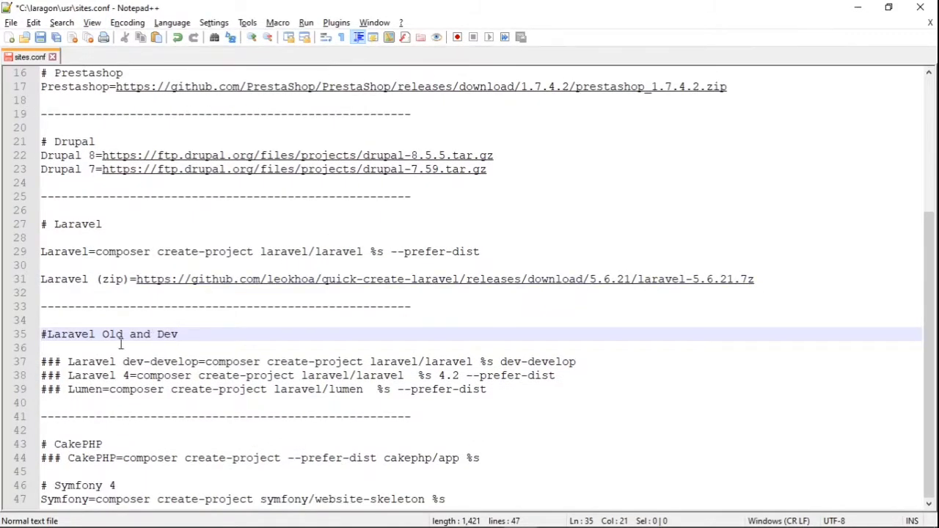
Step: Uncomment the Laravel dev-develop, Laravel 4 and Lumen entries by removing their leading ### and space, and save sites.conf
click(70, 362)
key(BackSpace)
key(BackSpace)
key(BackSpace)
key(BackSpace)
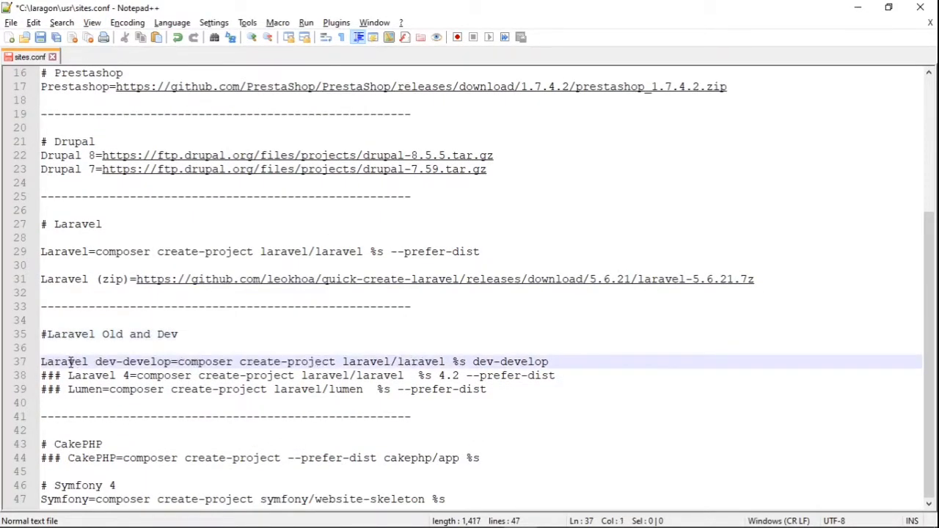
key(BackSpace)
key(BackSpace)
key(BackSpace)
key(BackSpace)
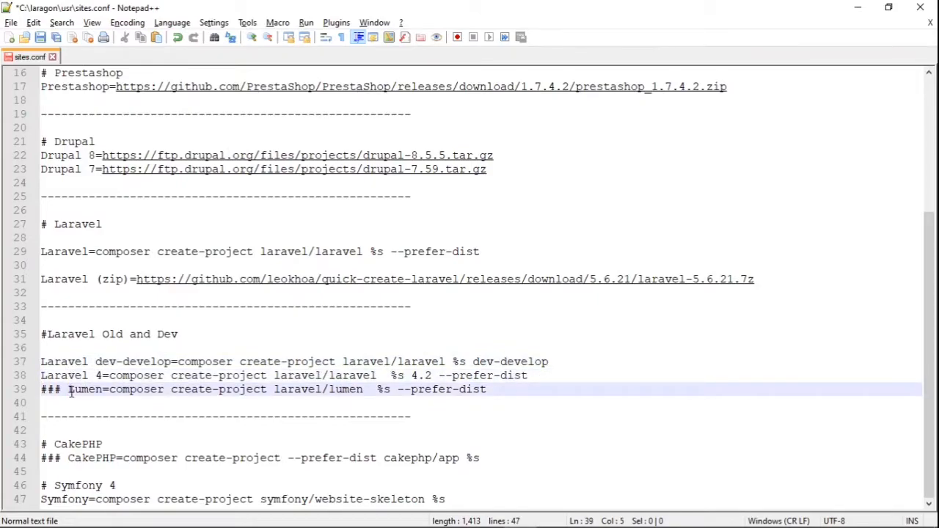
key(BackSpace)
key(BackSpace)
key(BackSpace)
key(BackSpace)
key(ctrl+s)
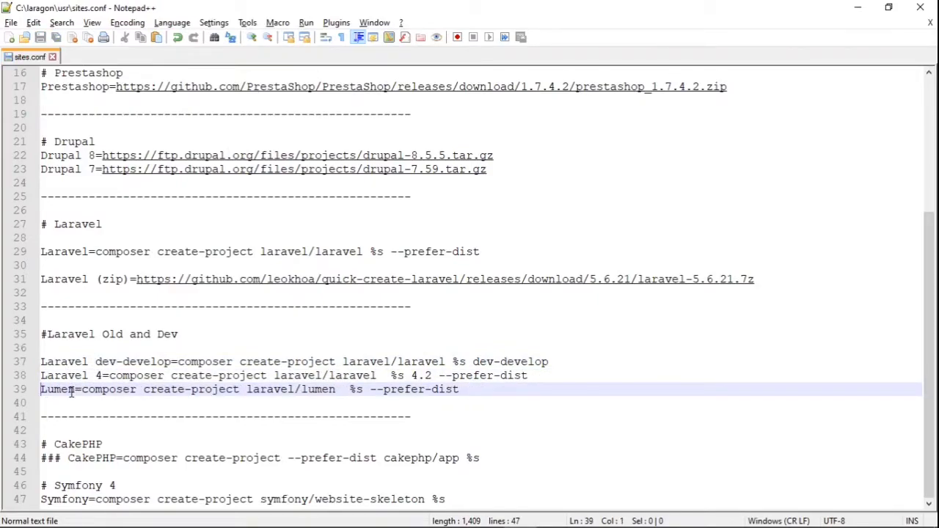
Step: Switch to Laragon and check the Quick app list for the Drupal 7, older Laravel and Lumen entries, and return to Notepad++
key(alt+Tab)
right_click(376, 227)
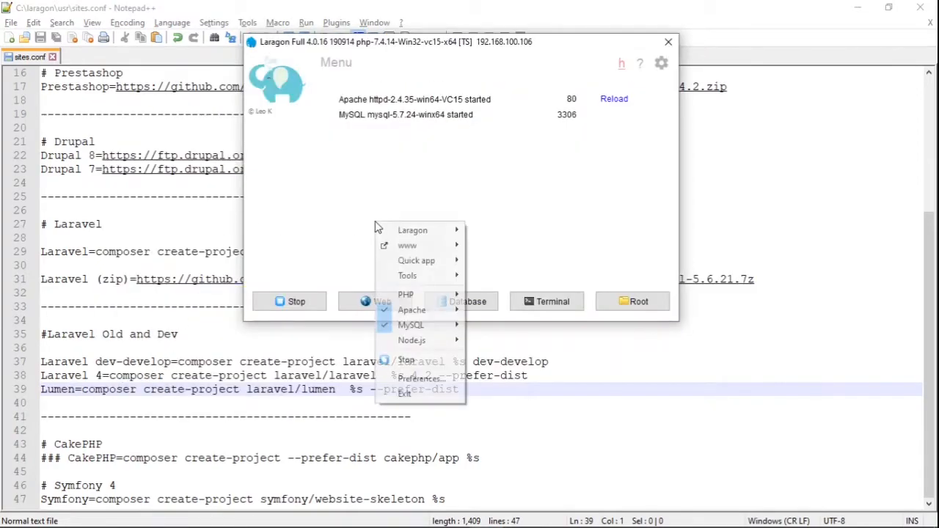
mouse_move(433, 262)
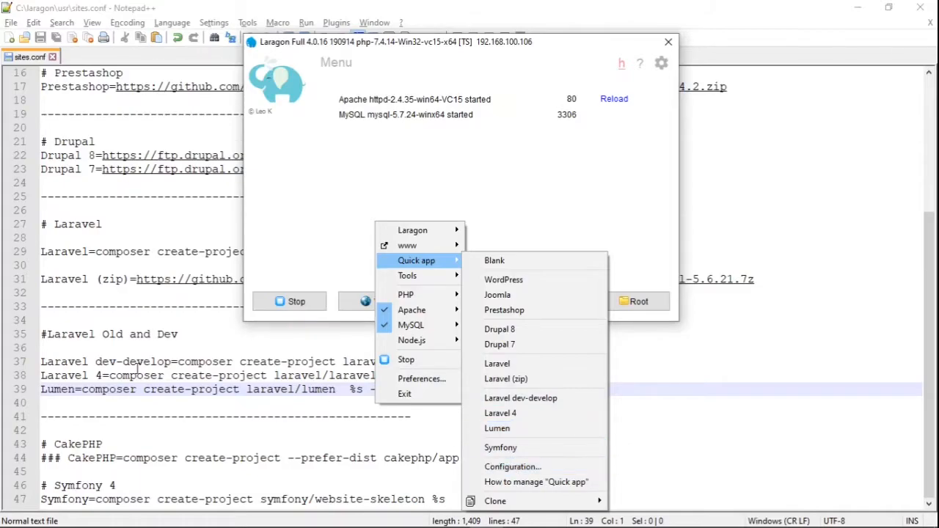
click(108, 390)
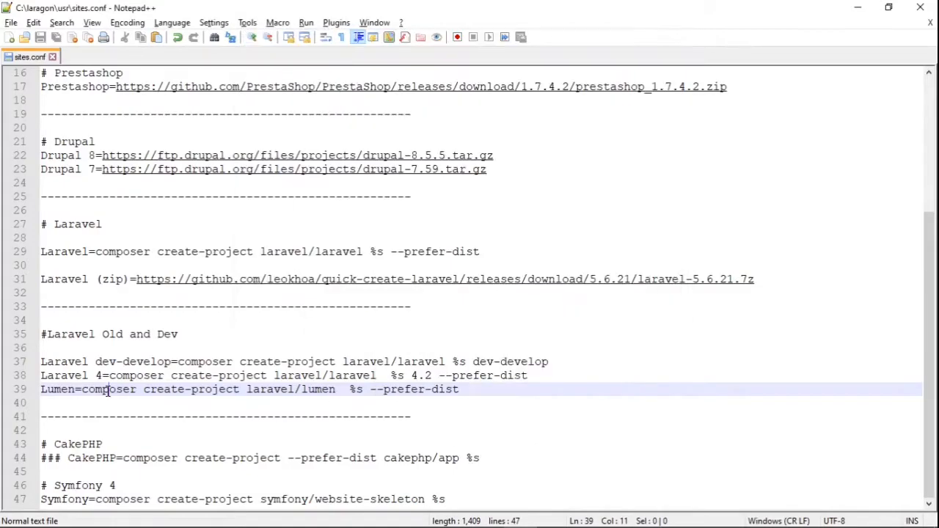
Step: Uncomment the CakePHP entry by removing its leading ### and space, and save sites.conf
click(68, 458)
key(BackSpace)
key(BackSpace)
key(BackSpace)
key(BackSpace)
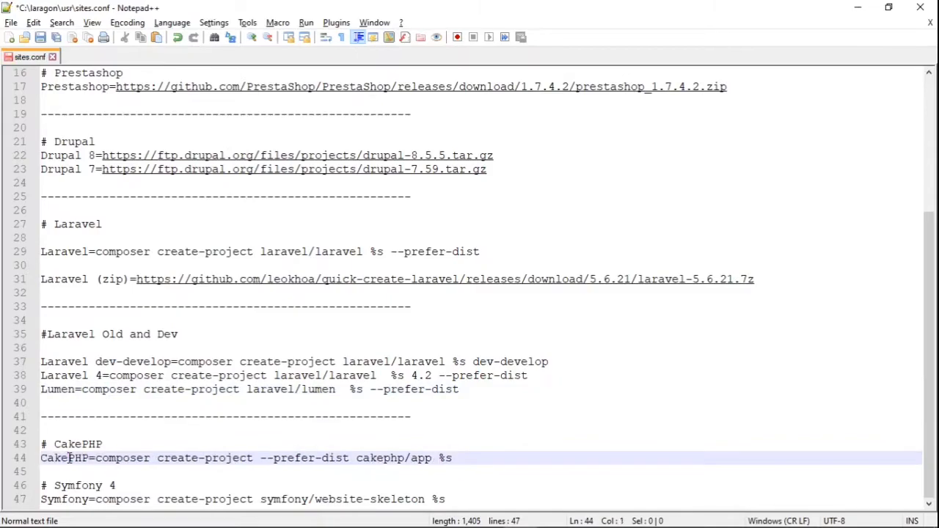
key(ctrl+s)
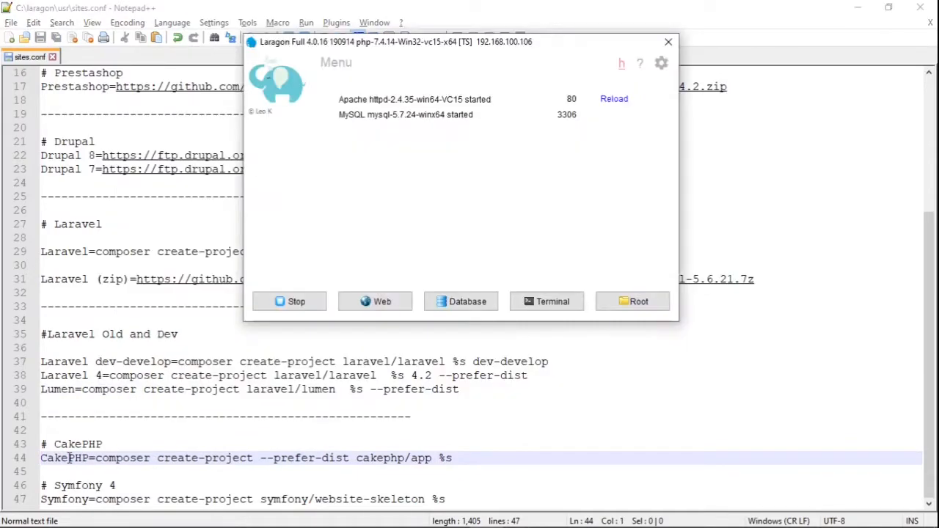
Step: Check Laragon's Quick app list for the CakePHP entry and return to sites.conf in Notepad++
right_click(443, 193)
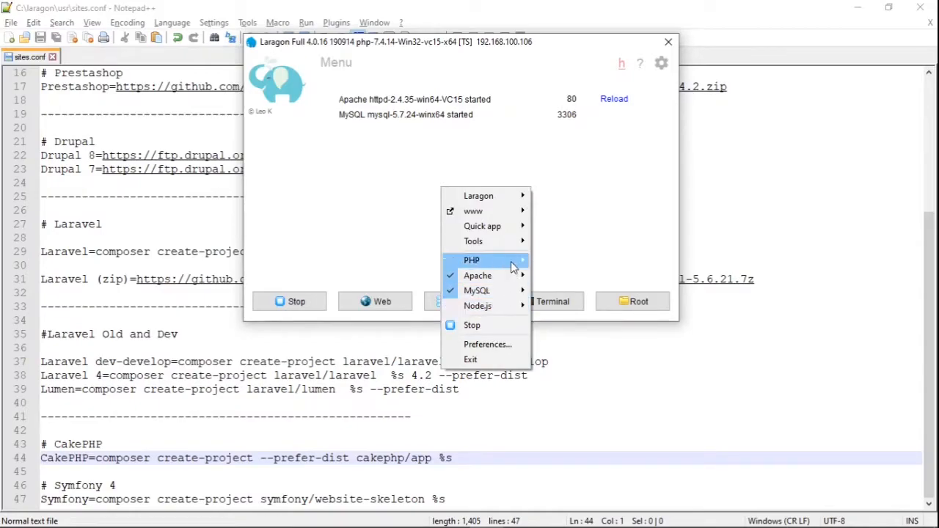
mouse_move(515, 230)
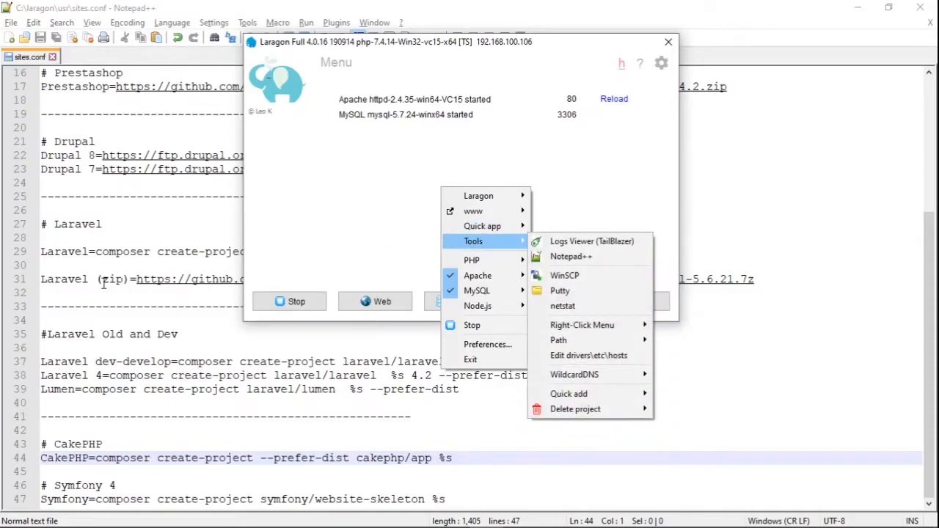
click(133, 233)
Step: Add a second dashed separator line between the Prestashop and Drupal sections, with blank lines between the two separators for a new group
scroll(132, 235, up, 5)
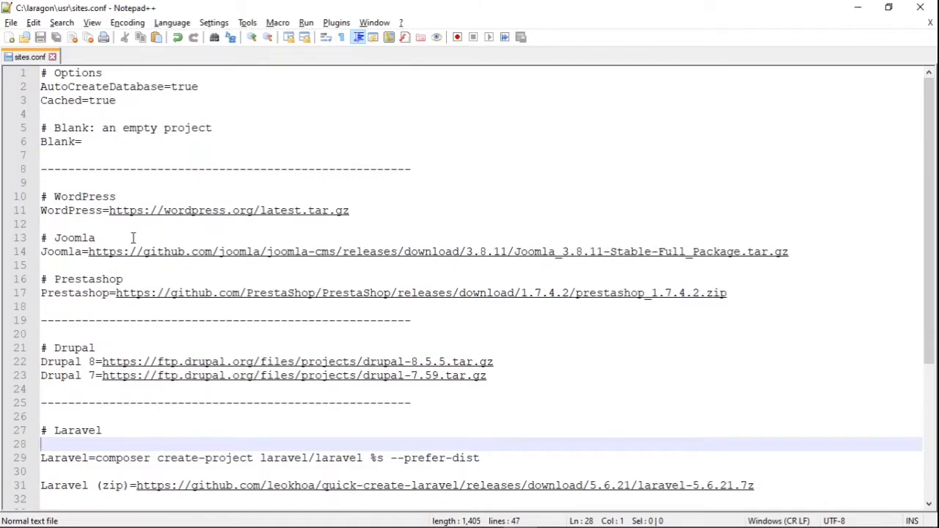
scroll(210, 220, down, 2)
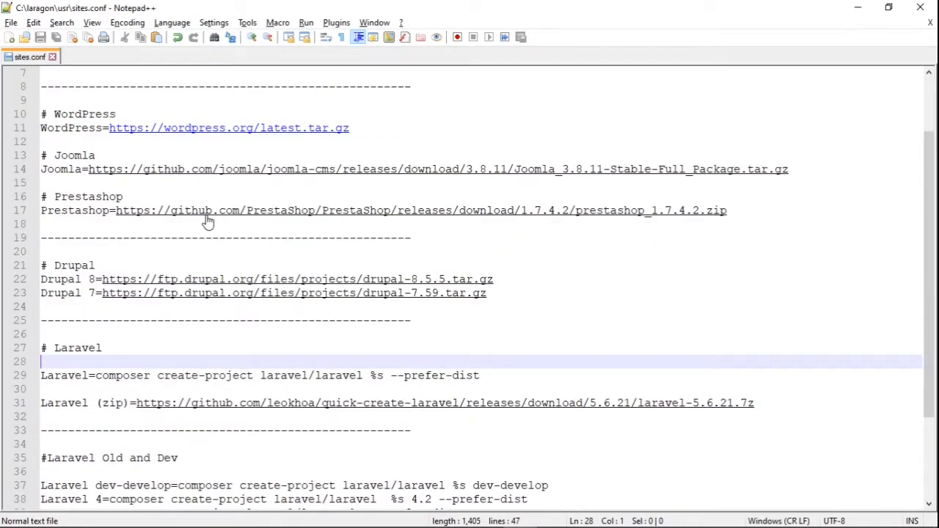
click(439, 236)
key(Return)
key(Return)
text(------------------------------------------------------)
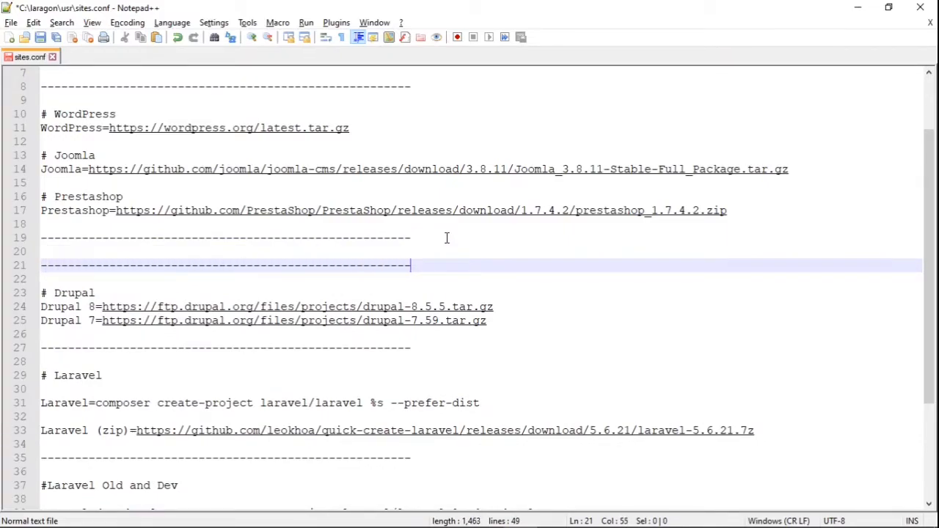
click(428, 243)
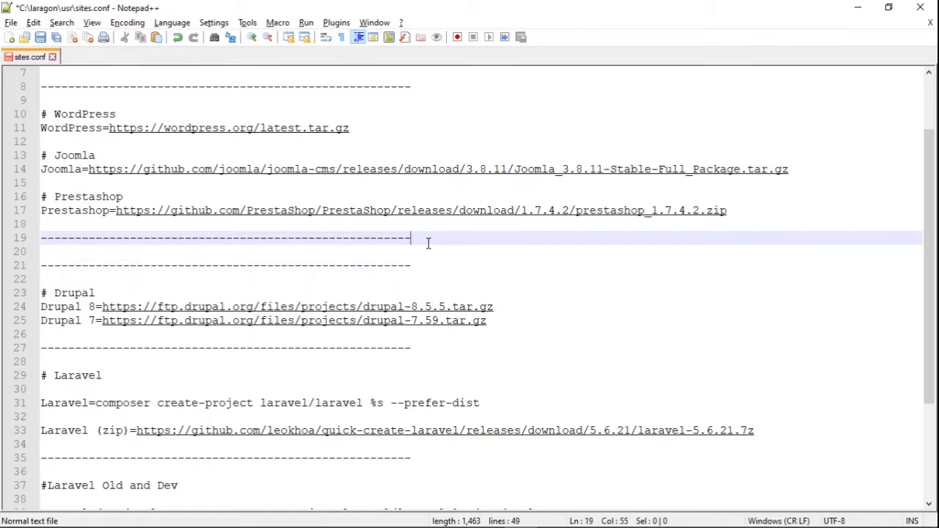
key(Return)
key(Return)
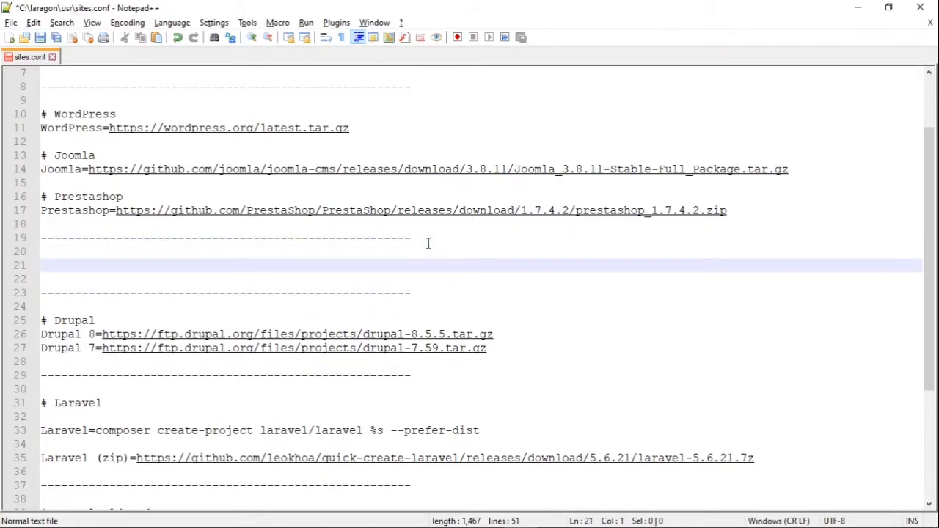
Step: Open the #Laragon Options text file from the desktop, move its window higher, and find the Code Igniter entries
key(super+d)
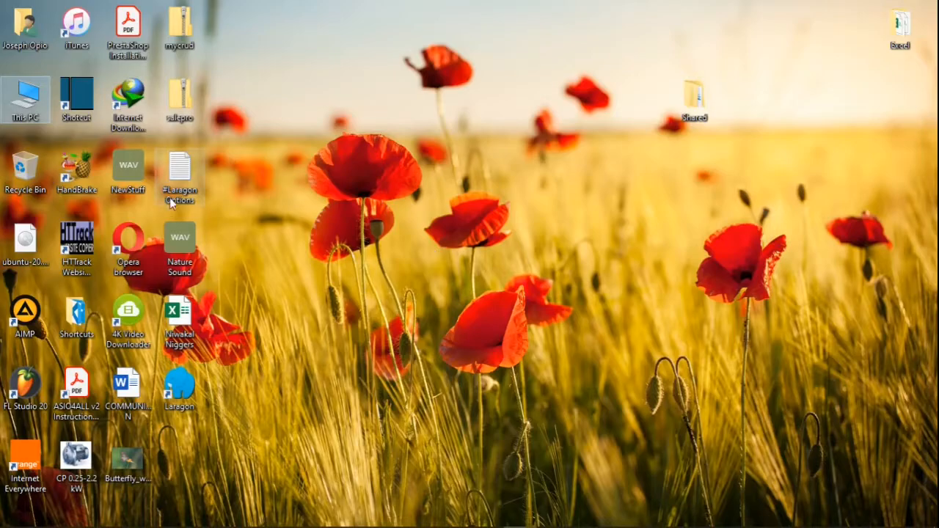
double_click(182, 177)
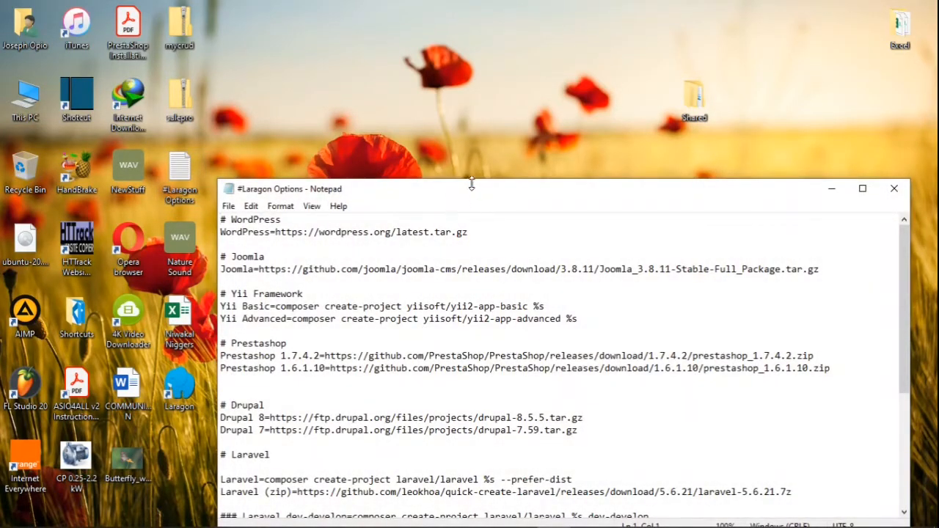
drag(477, 197, 410, 69)
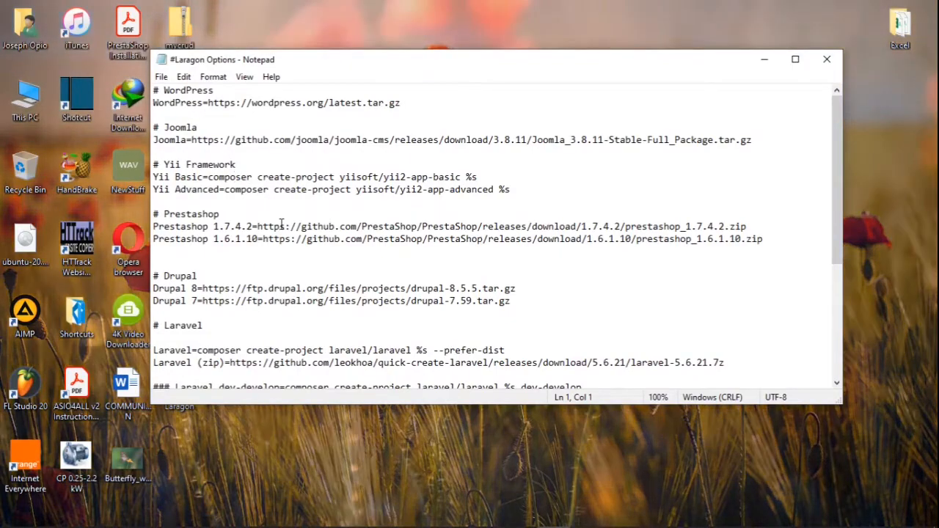
scroll(281, 224, down, 3)
scroll(281, 224, down, 2)
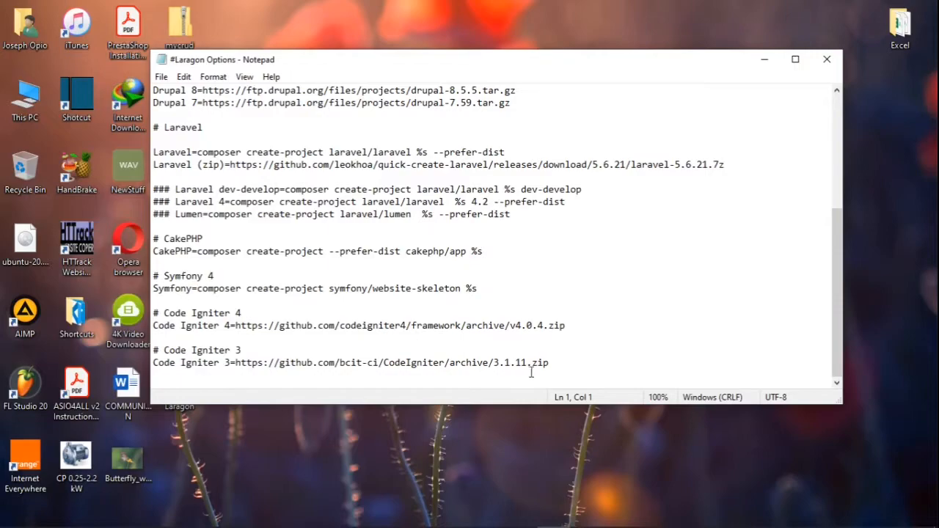
Step: Copy the Code Igniter 4 and Code Igniter 3 entries, dismiss the download prompt, and paste them between the separators in sites.conf
drag(564, 364, 146, 314)
key(ctrl+c)
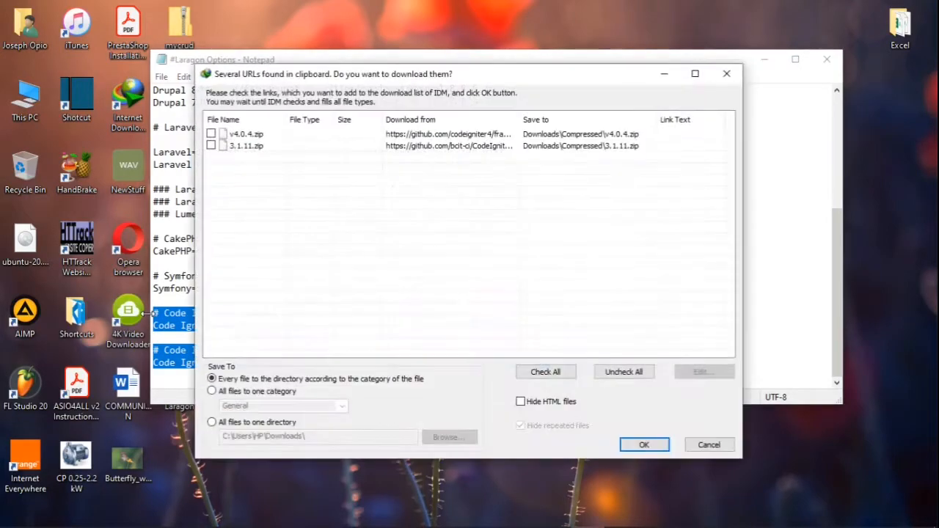
click(702, 449)
key(alt+Tab)
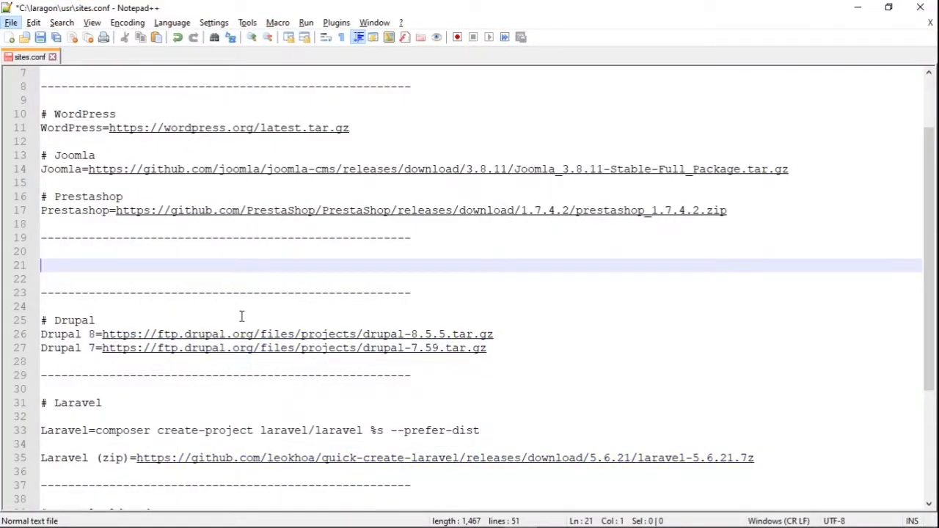
key(ctrl+v)
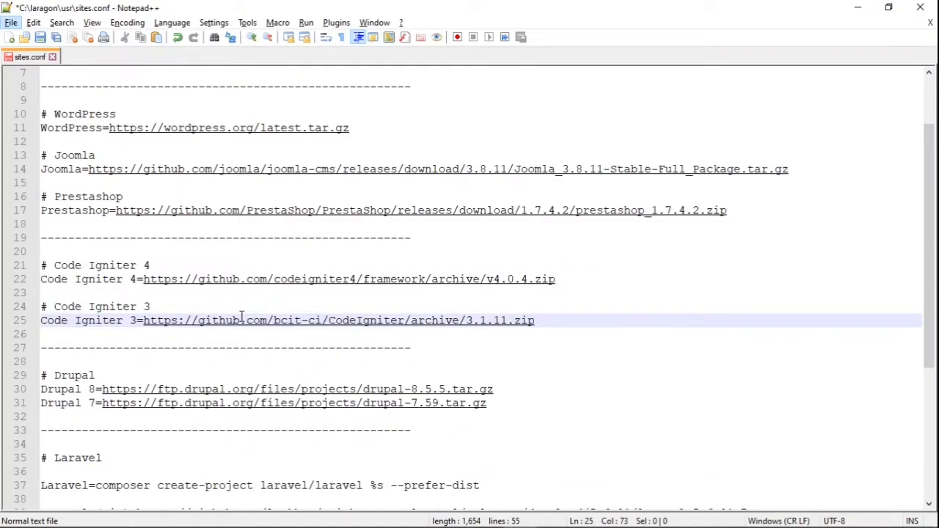
Step: Switch to Laragon, check the Quick app list for the Code Igniter 4 and 3 entries, and return to Notepad++
key(alt+Tab)
key(Tab)
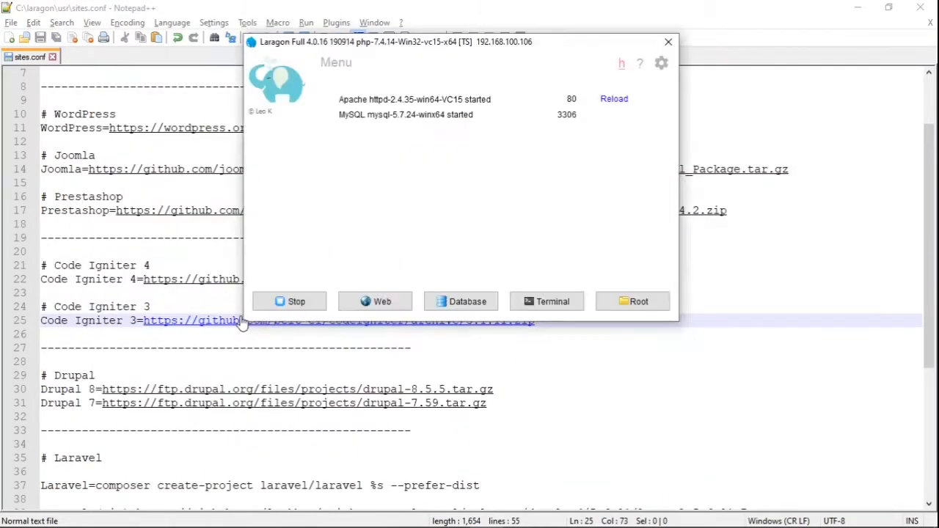
right_click(447, 139)
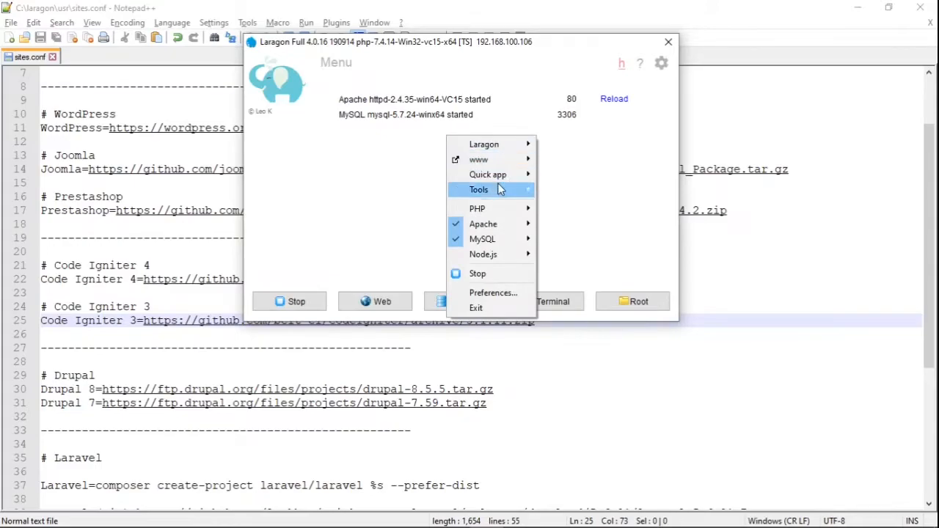
mouse_move(515, 178)
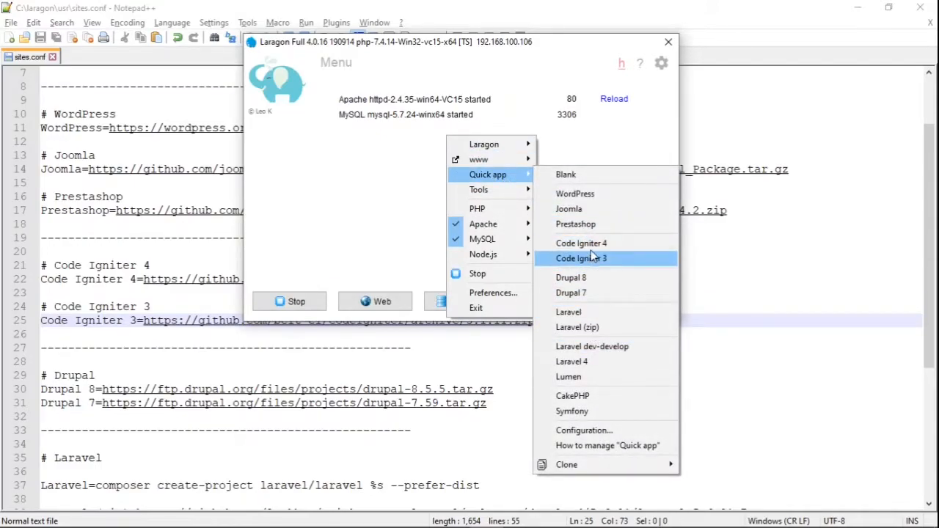
click(360, 211)
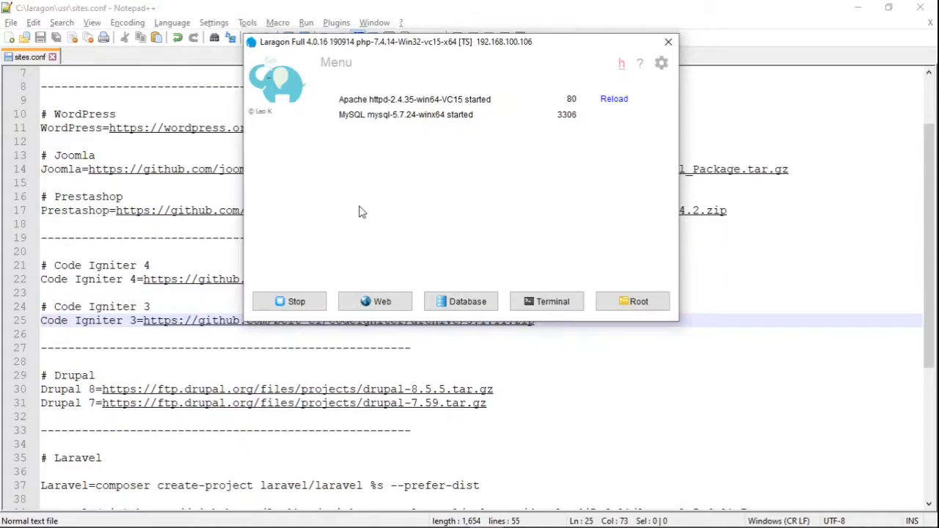
key(alt+Tab)
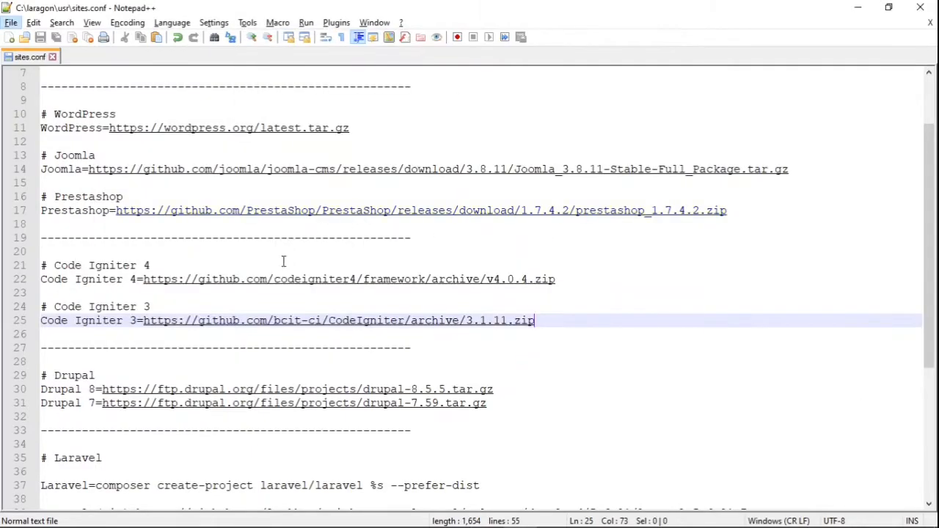
Step: Copy the Yii Framework comment with the Yii Basic and Yii Advanced entries from #Laragon Options and return to sites.conf
scroll(286, 261, down, 2)
scroll(281, 265, up, 2)
key(alt+Tab)
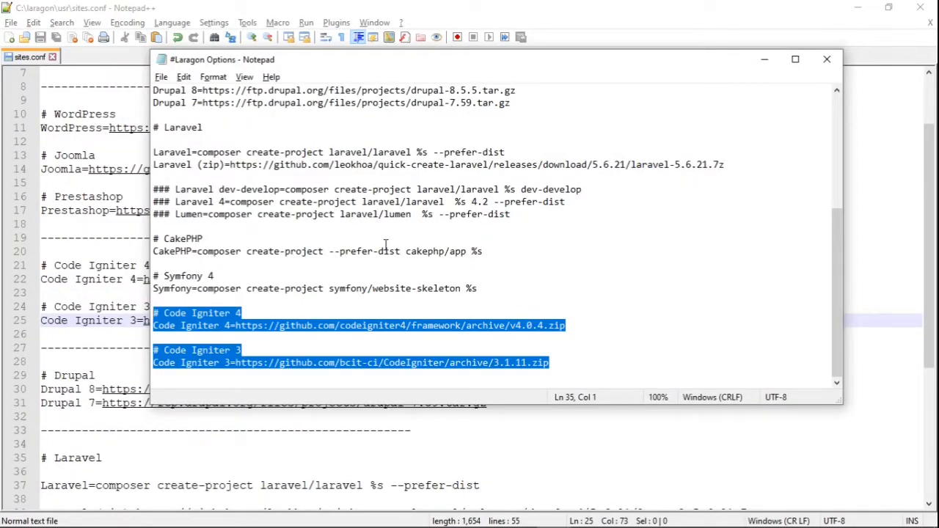
scroll(385, 244, up, 5)
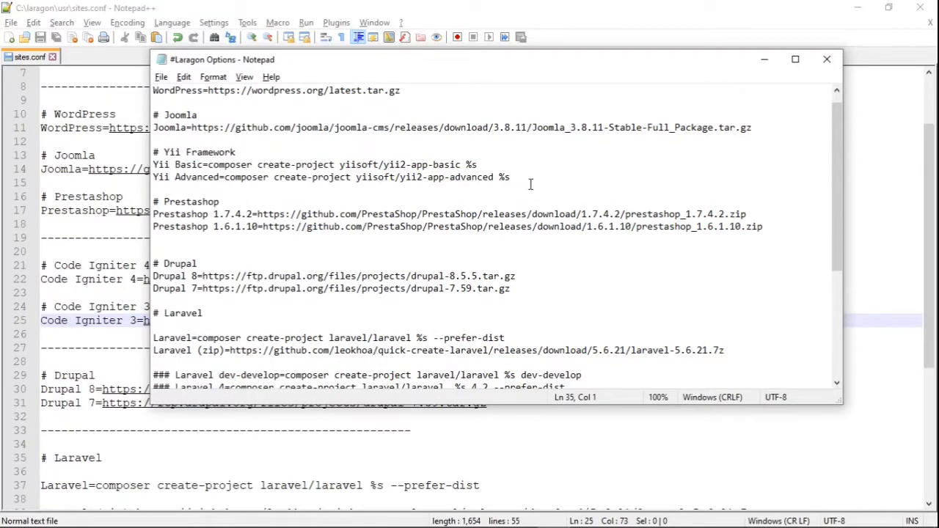
drag(532, 180, 144, 150)
key(alt+Tab)
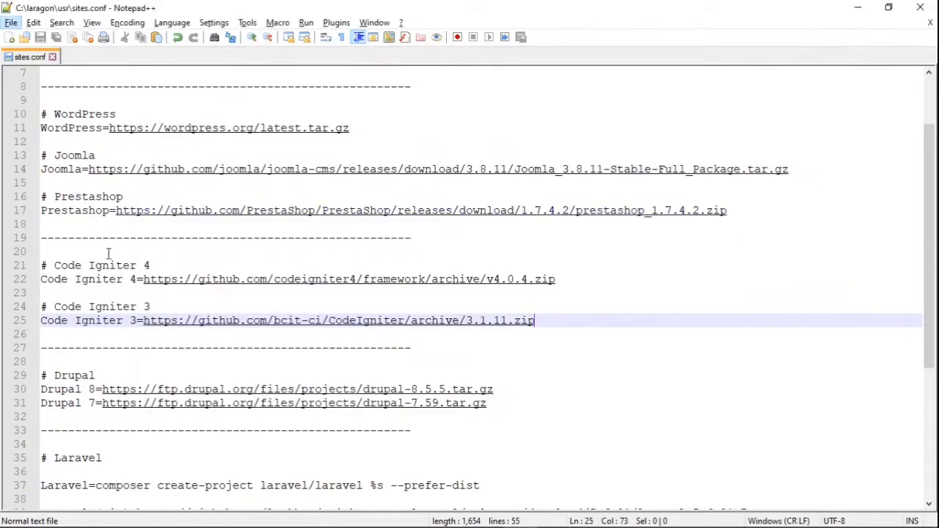
Step: Add a dashed separator line below the Symfony entry at the end of sites.conf
scroll(106, 362, down, 6)
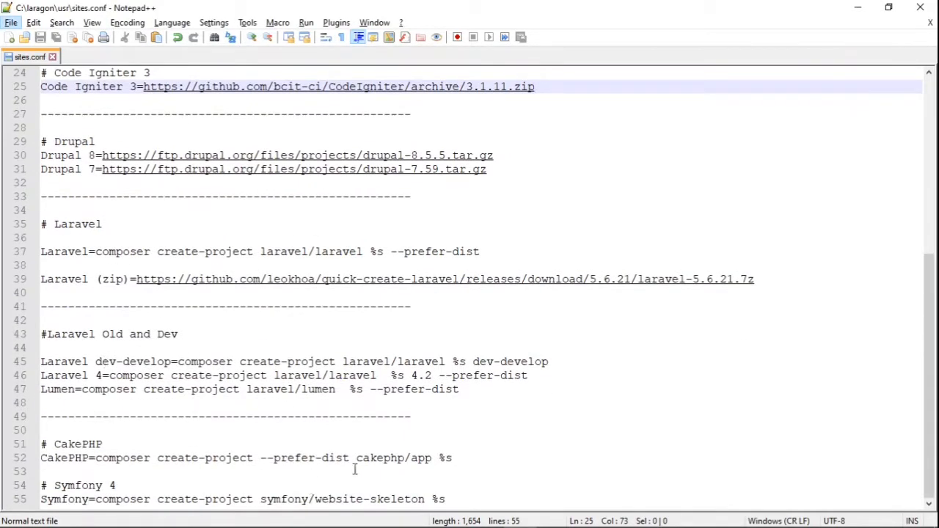
click(478, 500)
key(Return)
key(Return)
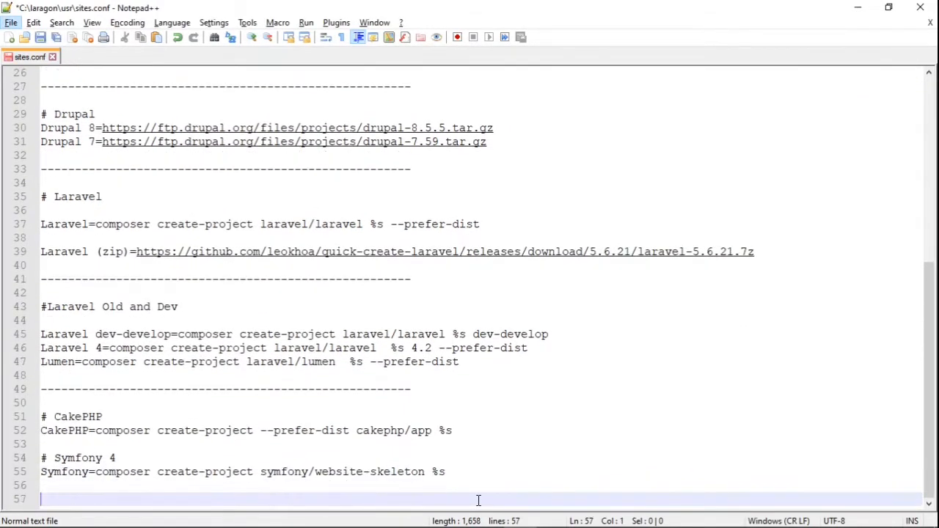
text(---------------------------)
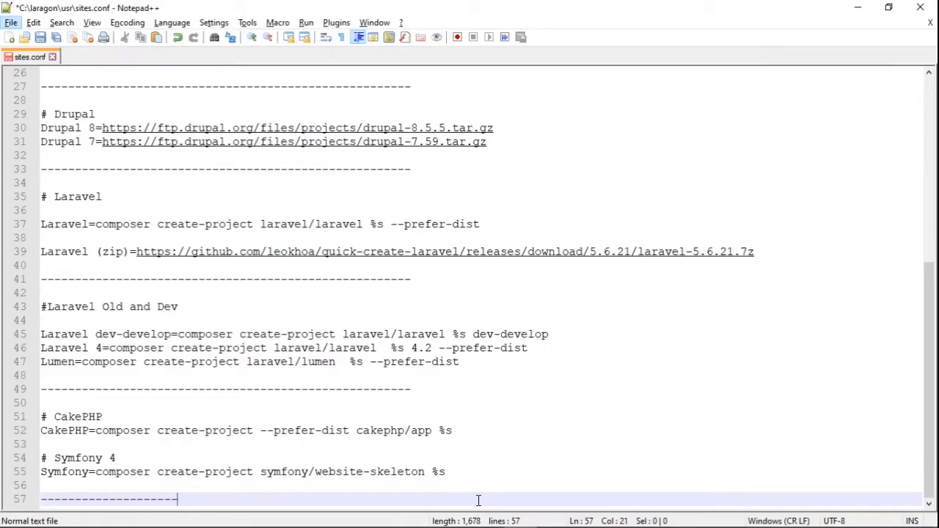
text(---------------------------)
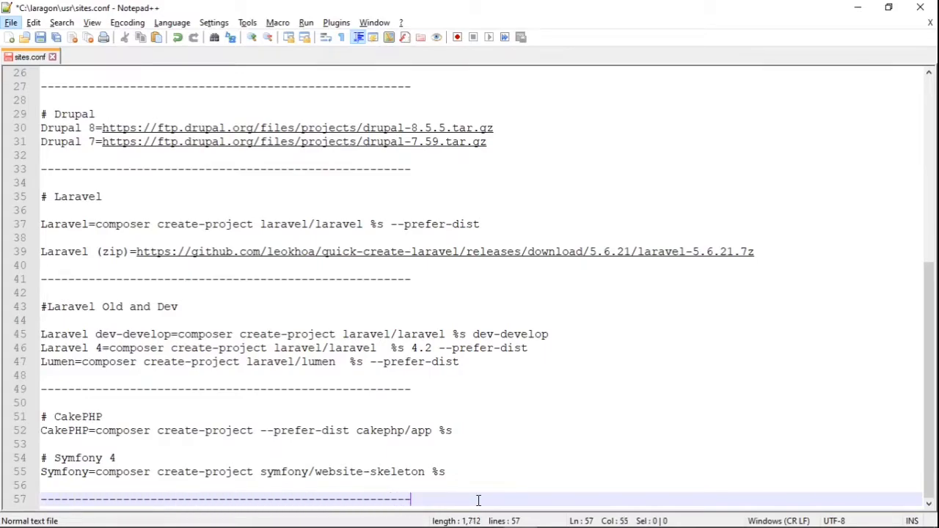
key(Return)
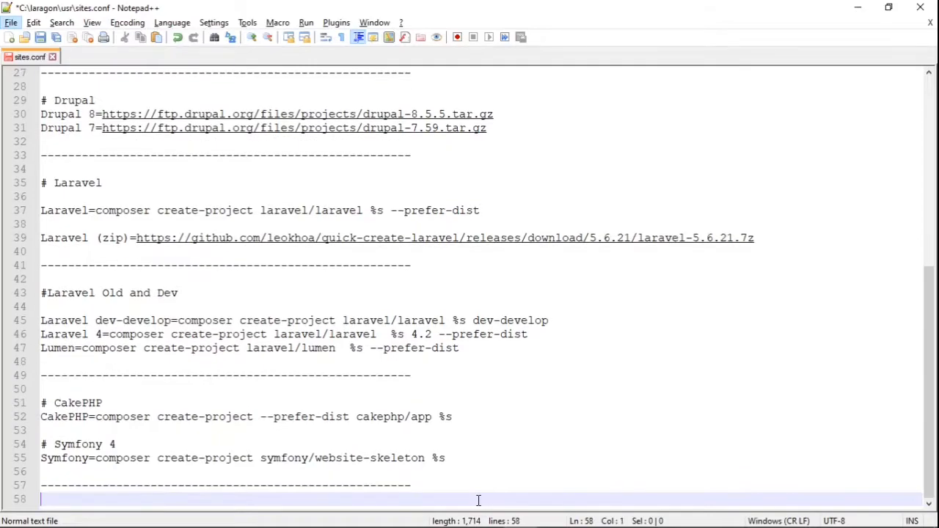
Step: Paste the Yii Framework entries below the last separator and save sites.conf
key(Return)
key(ctrl+v)
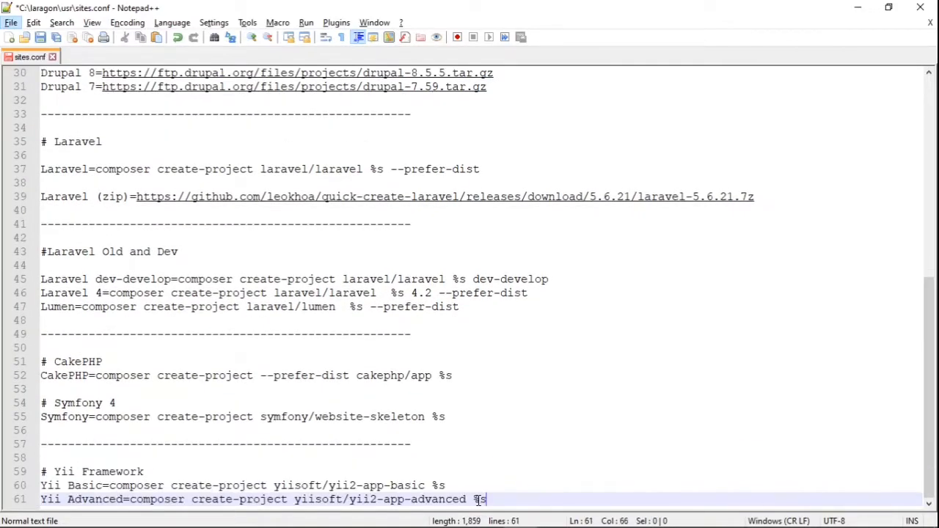
key(ctrl+s)
Step: Switch to Laragon and check the Quick app list for the Yii Basic and Yii Advanced entries
key(alt+Tab)
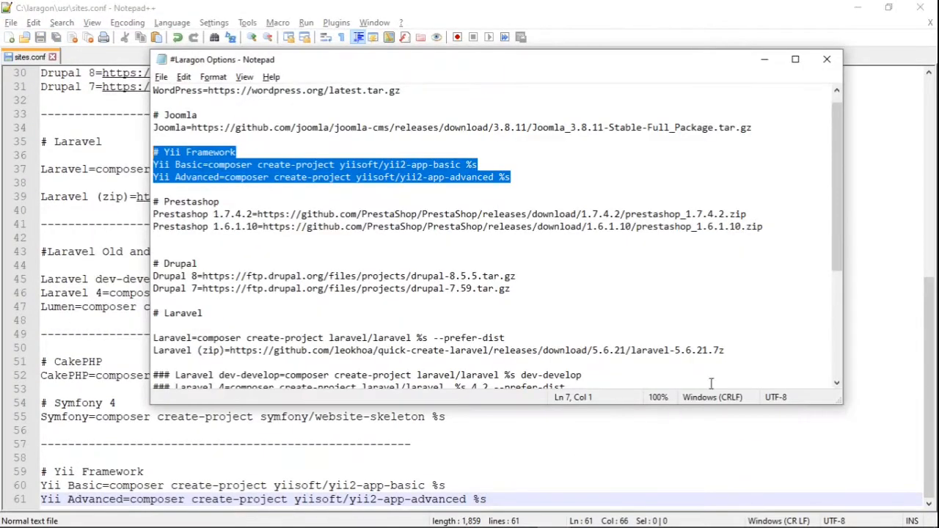
key(alt+Tab)
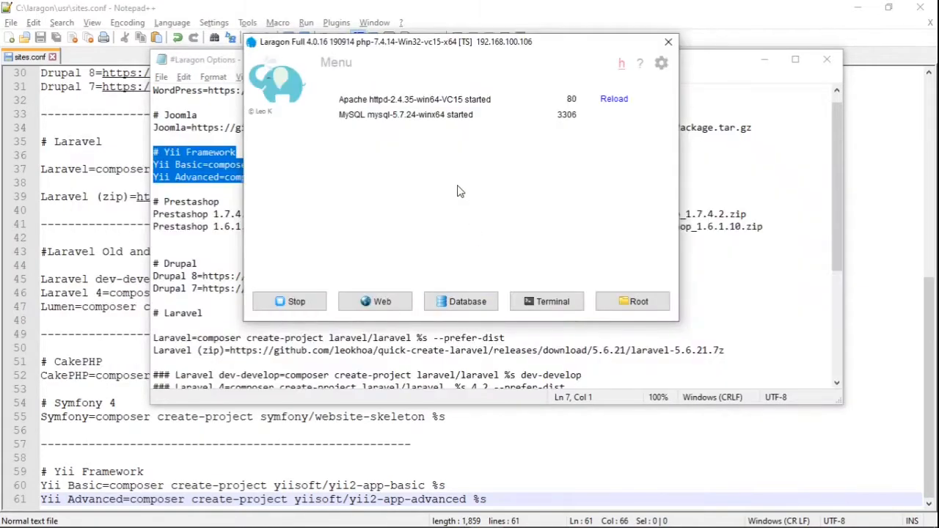
right_click(452, 158)
mouse_move(512, 205)
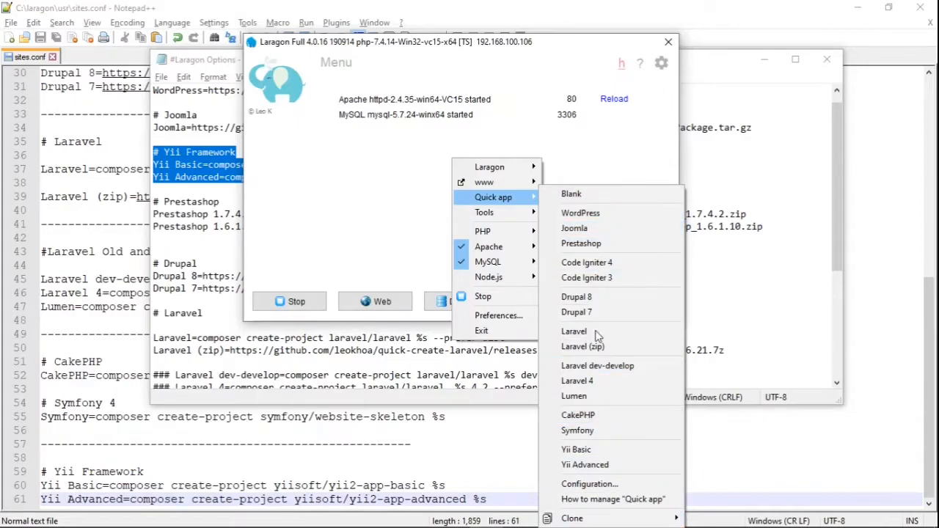
click(376, 171)
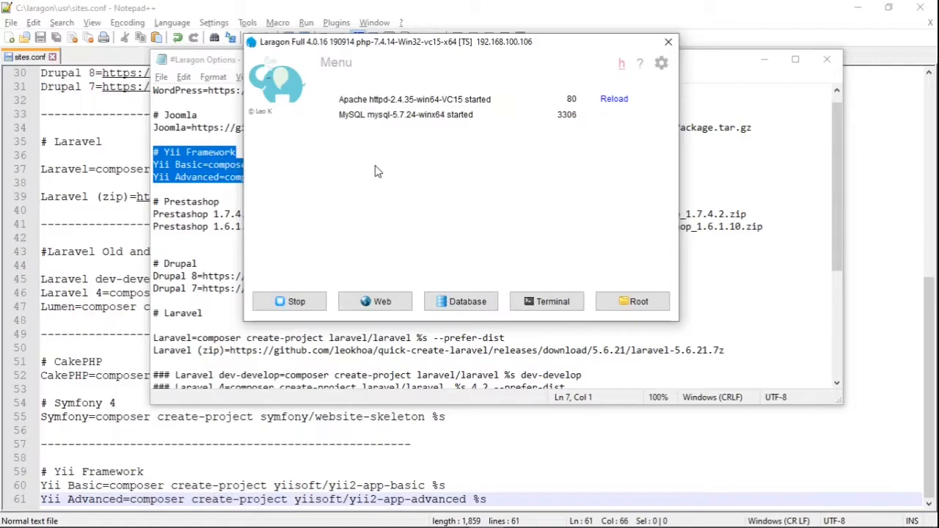